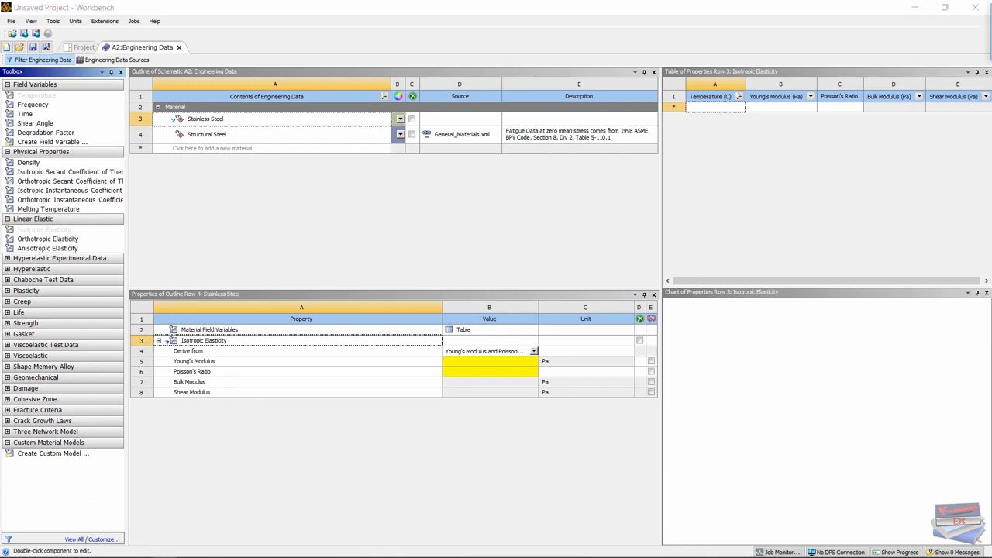
Set Stainless Steel's Young's Modulus to 1.93E+11 Pa and Poisson's Ratio to 0.27, and close Engineering Data.
{"action": "left_click", "coordinate": [449, 363]}
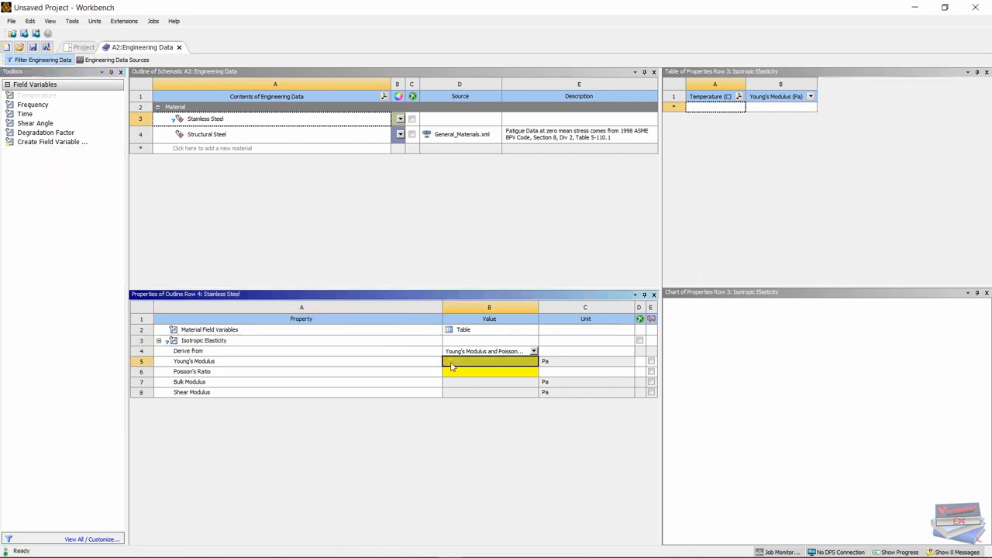
{"action": "type", "text": "1.93E+11"}
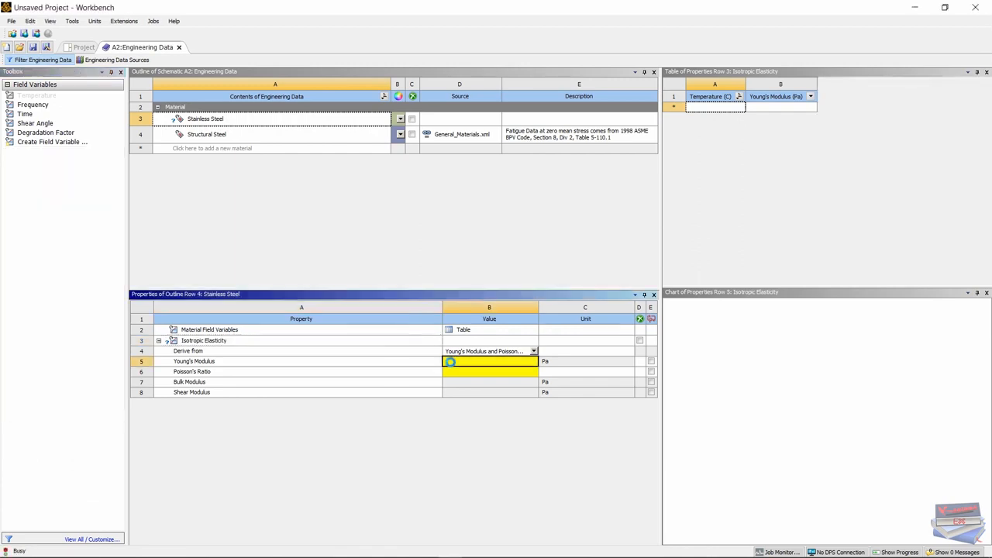
{"action": "key", "text": "Return"}
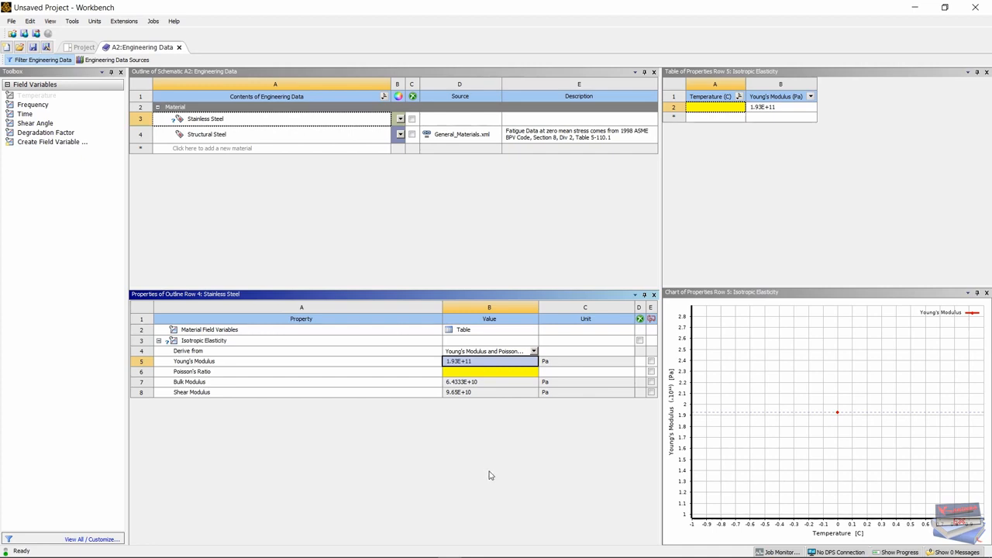
{"action": "left_click", "coordinate": [472, 375]}
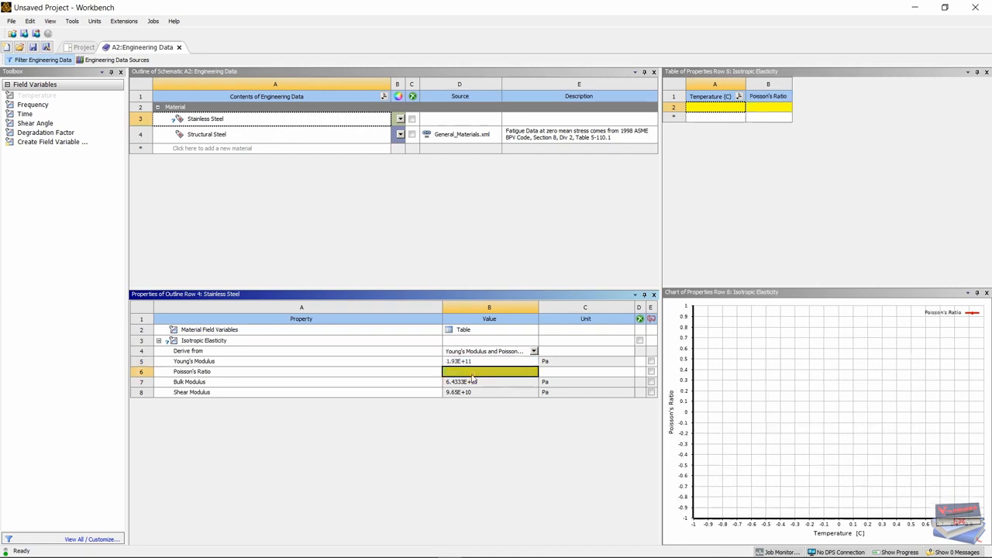
{"action": "left_click", "coordinate": [472, 378]}
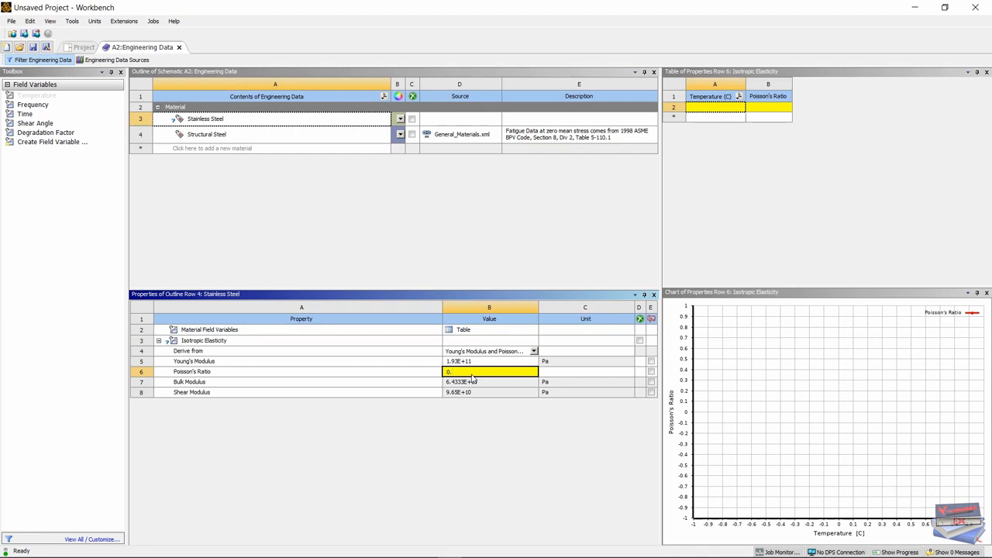
{"action": "type", "text": "0.27"}
{"action": "left_click", "coordinate": [447, 472]}
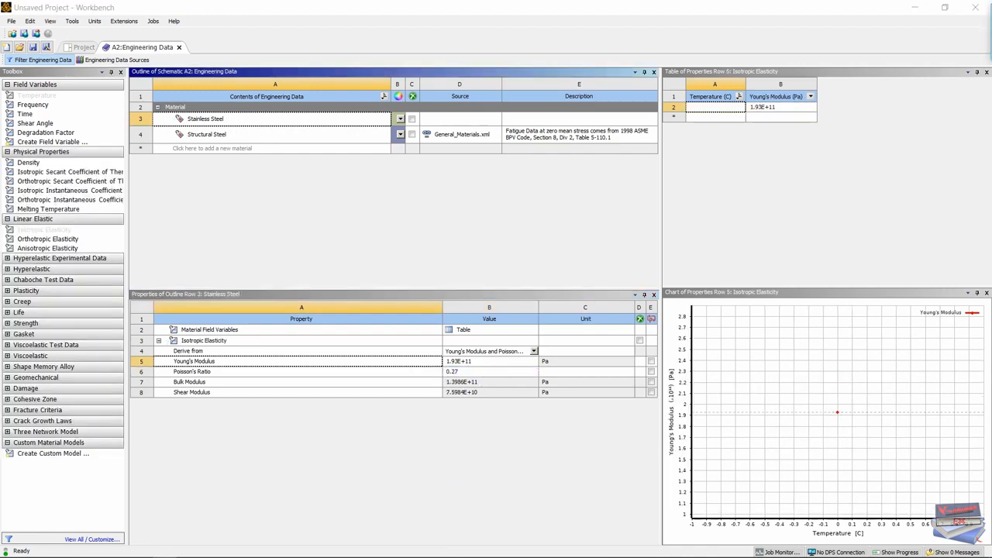
{"action": "left_click", "coordinate": [178, 47]}
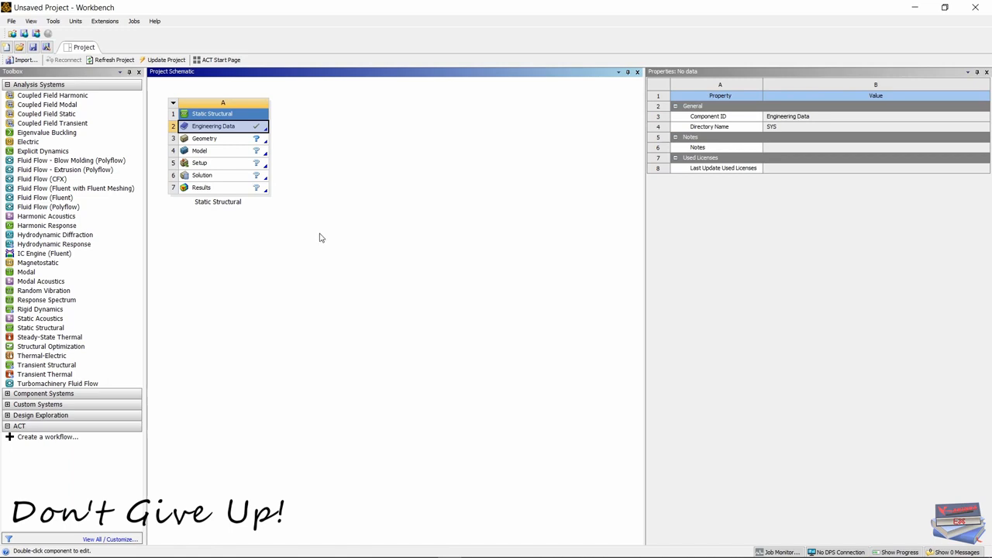
Set the Analysis Type of the Static Structural system's Geometry cell to 2D.
{"action": "left_click", "coordinate": [205, 141]}
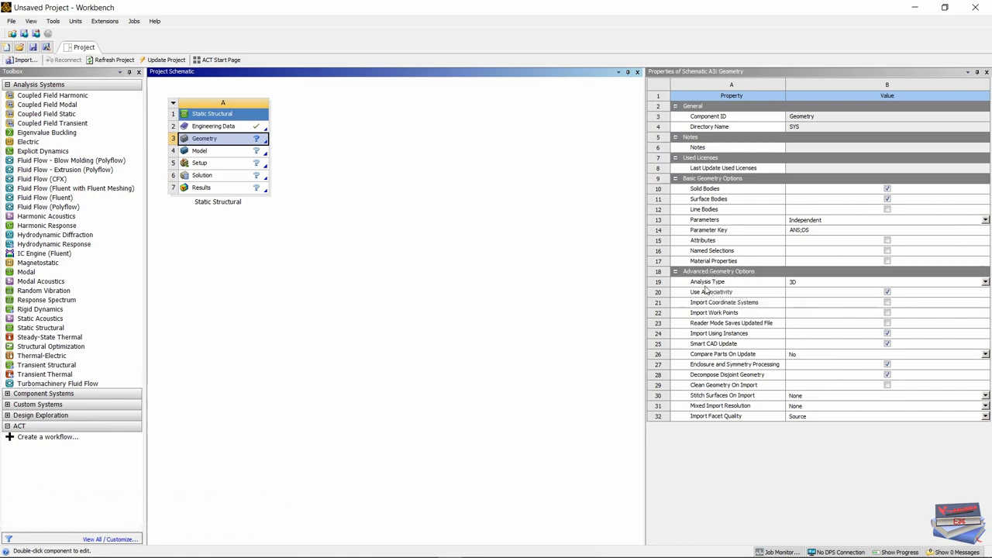
{"action": "left_click", "coordinate": [985, 282]}
{"action": "left_click", "coordinate": [812, 299]}
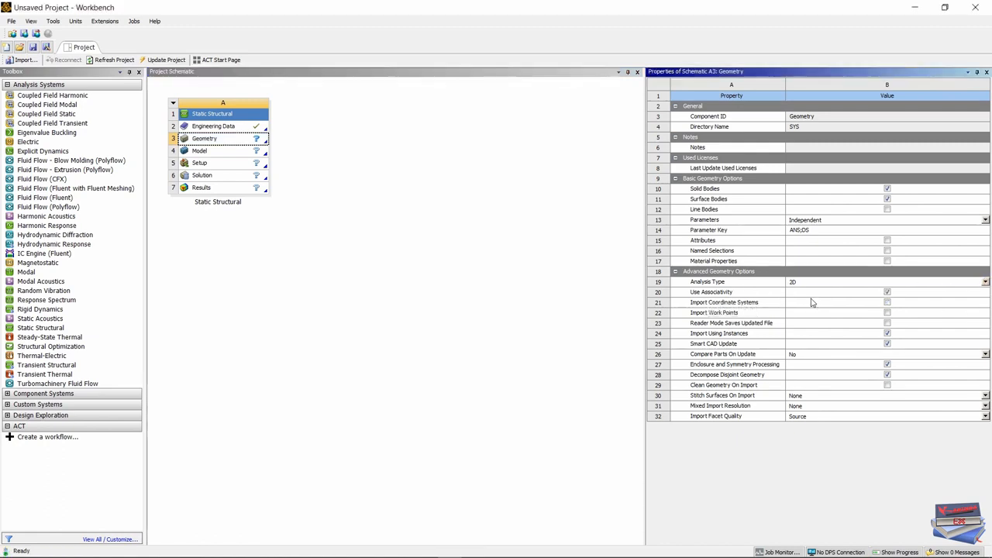
Import the existing file Wrench.scdoc from the Wrench_Test folder as the geometry of the Static Structural system.
{"action": "left_click", "coordinate": [208, 145]}
{"action": "right_click", "coordinate": [206, 141]}
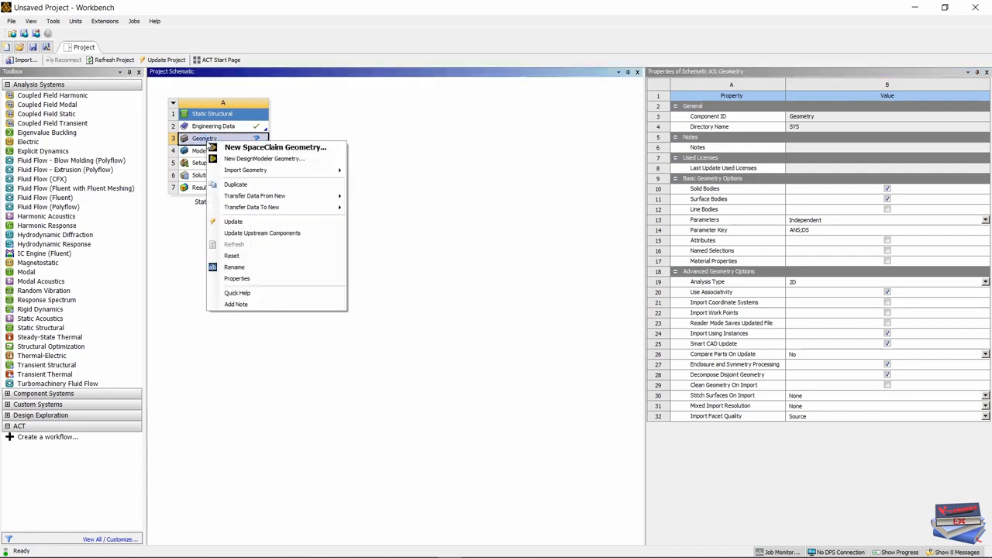
{"action": "mouse_move", "coordinate": [281, 172]}
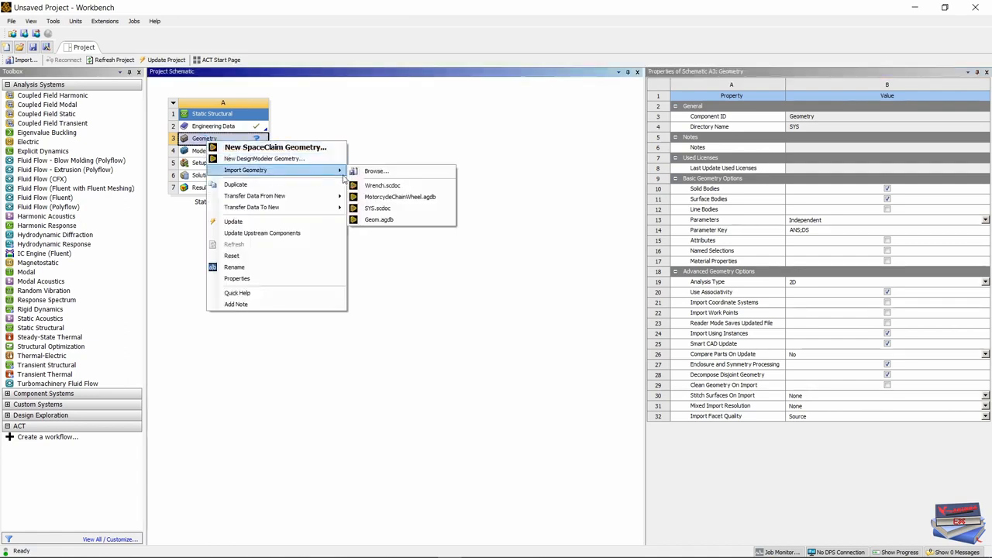
{"action": "left_click", "coordinate": [374, 173]}
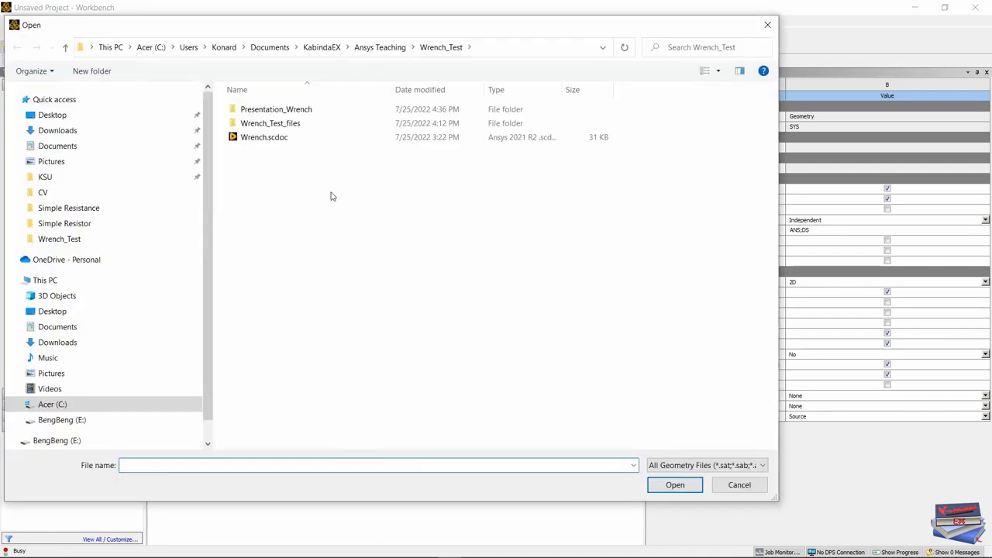
{"action": "left_click", "coordinate": [258, 143]}
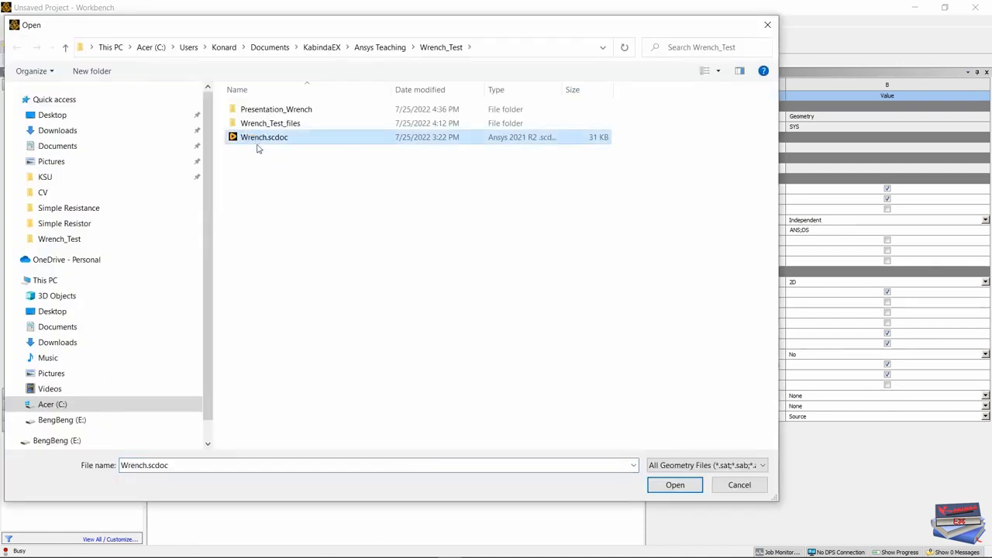
{"action": "left_click", "coordinate": [675, 484]}
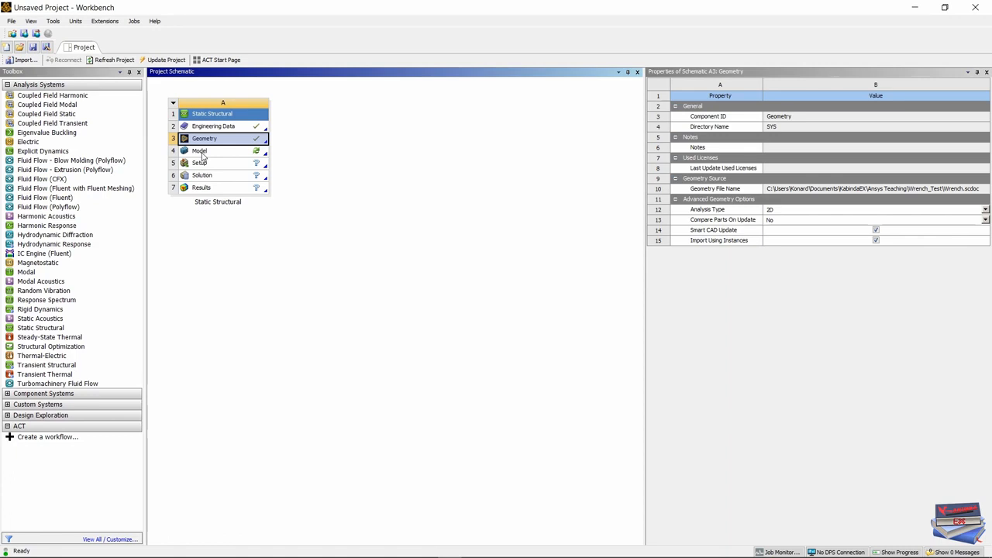
Open the Model cell in Mechanical and check the unit system, keeping Metric (mm, kg, N, s, mV, mA).
{"action": "double_click", "coordinate": [200, 151]}
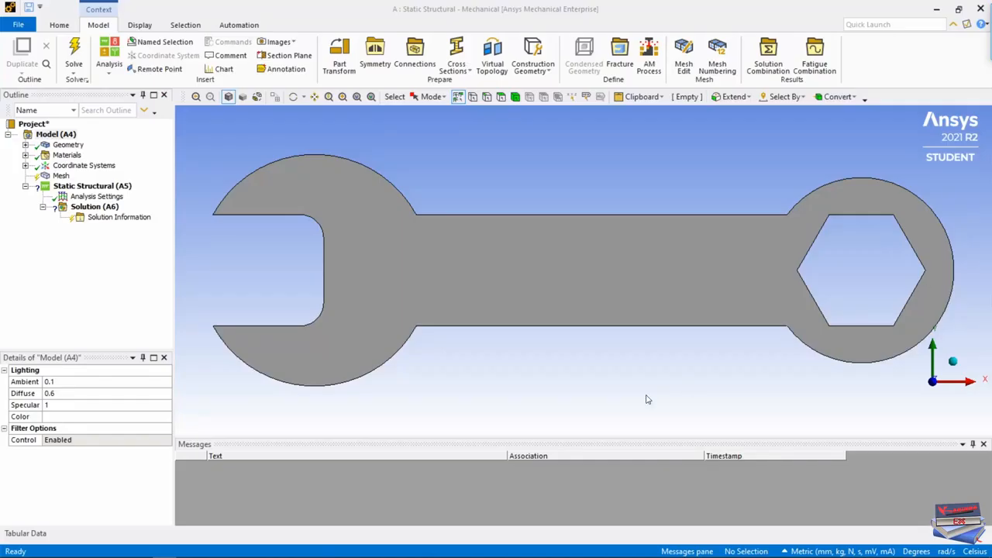
{"action": "left_click", "coordinate": [786, 551]}
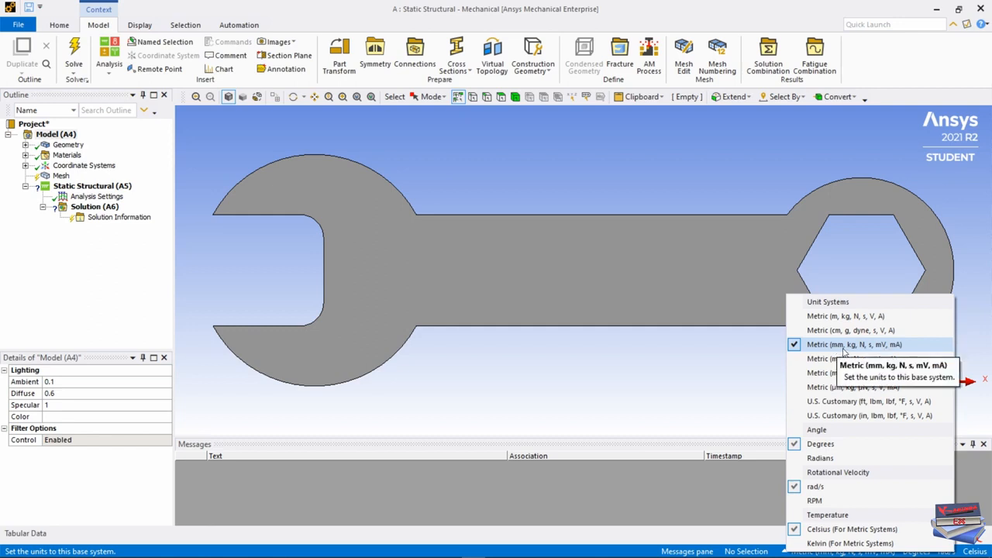
{"action": "left_click", "coordinate": [720, 486]}
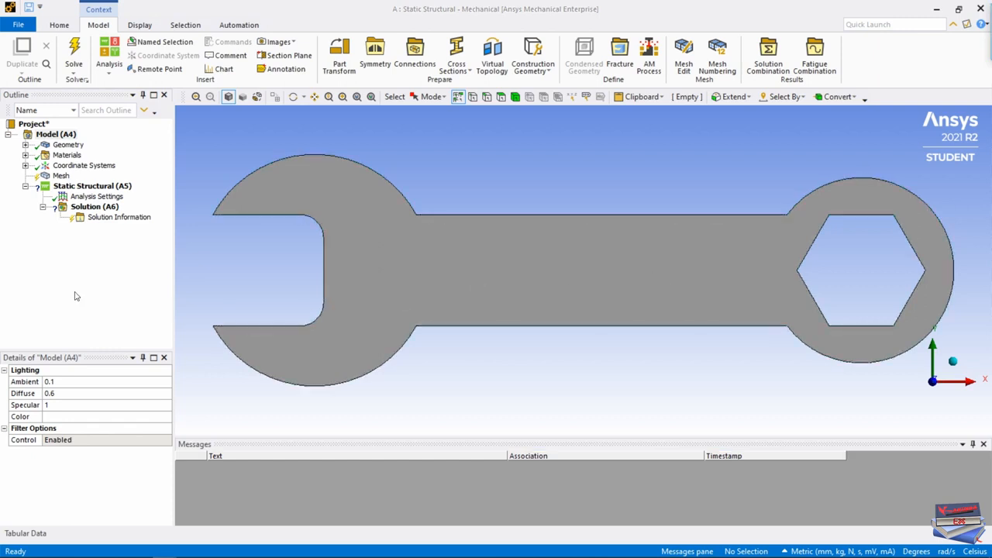
Review the 2D Behavior options of the geometry and keep Plane Stress.
{"action": "left_click", "coordinate": [69, 146]}
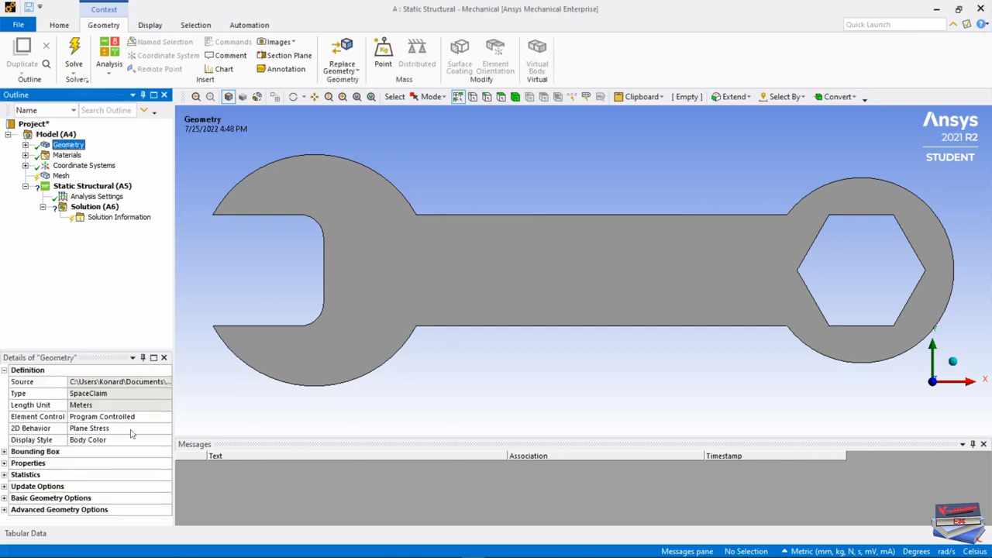
{"action": "left_click", "coordinate": [161, 433]}
{"action": "left_click", "coordinate": [164, 431]}
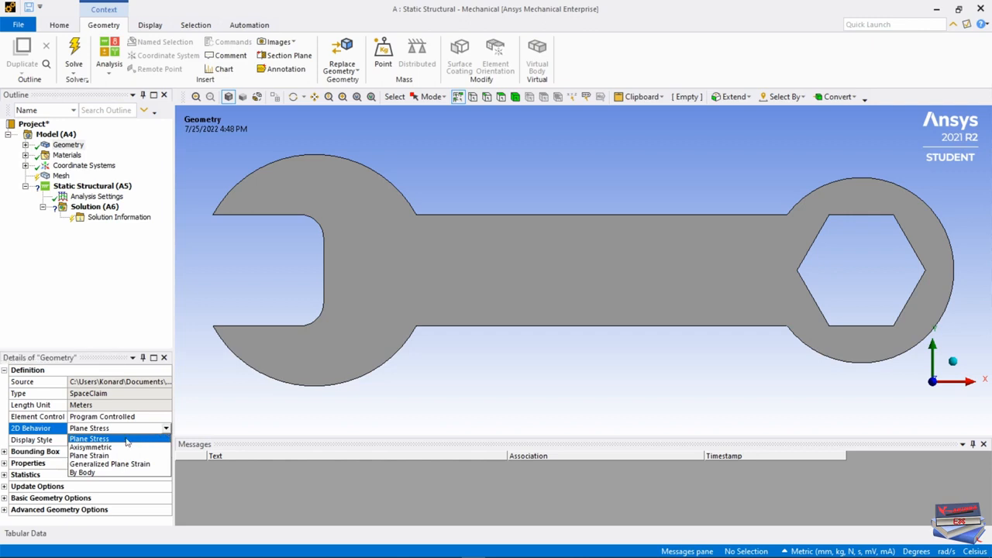
{"action": "left_click", "coordinate": [103, 326]}
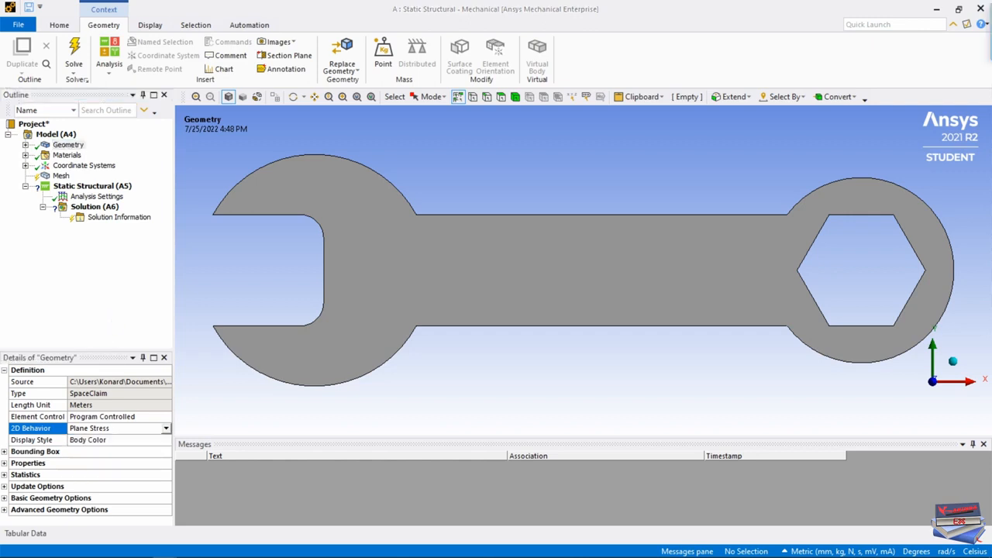
Assign Stainless Steel as the material of the Wrench\Surface body under Geometry.
{"action": "left_click", "coordinate": [25, 145]}
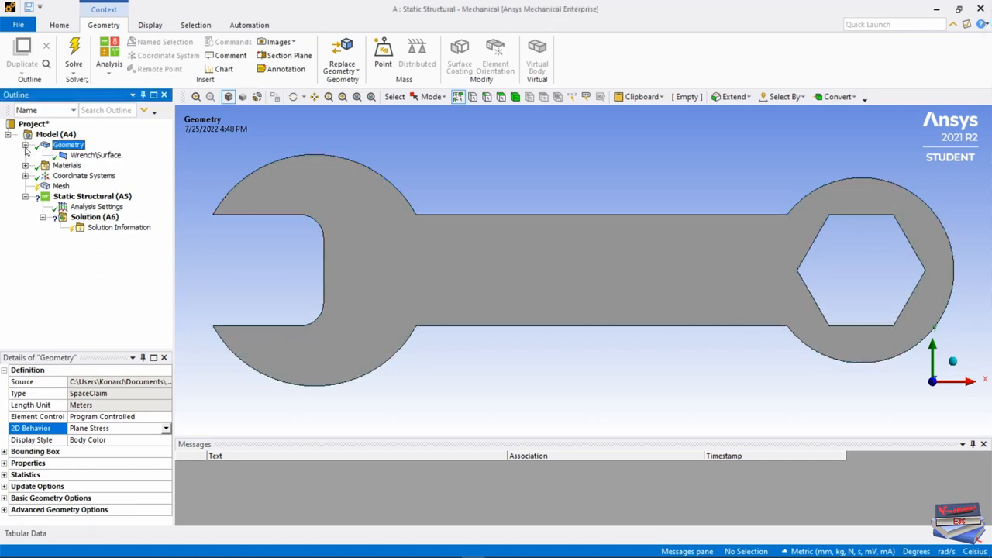
{"action": "left_click", "coordinate": [88, 157]}
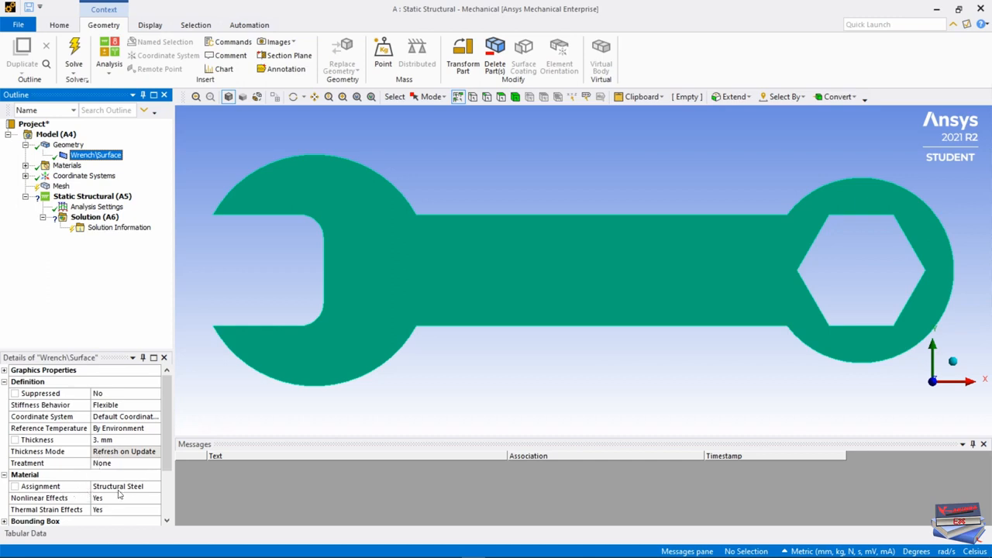
{"action": "left_click", "coordinate": [155, 486]}
{"action": "left_click", "coordinate": [155, 487]}
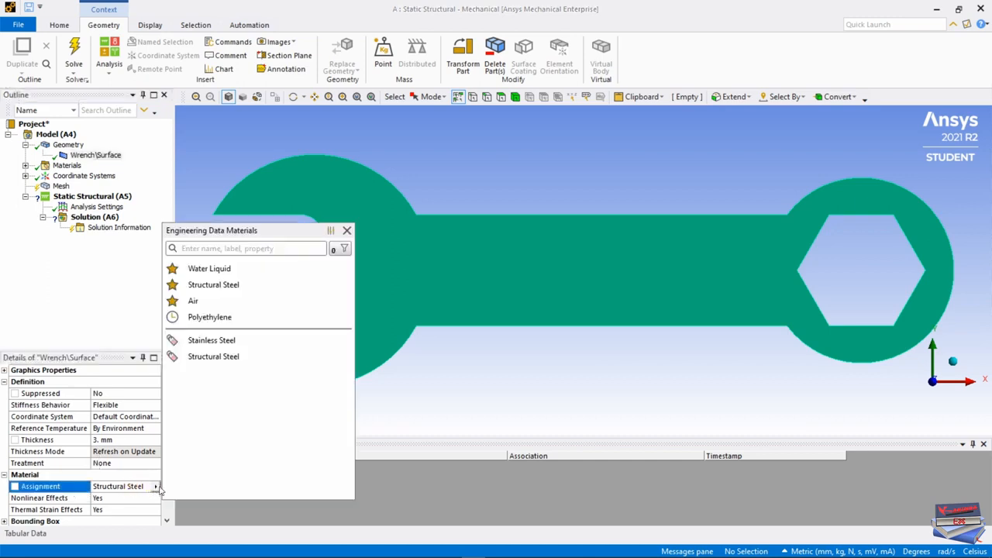
{"action": "left_click", "coordinate": [204, 342]}
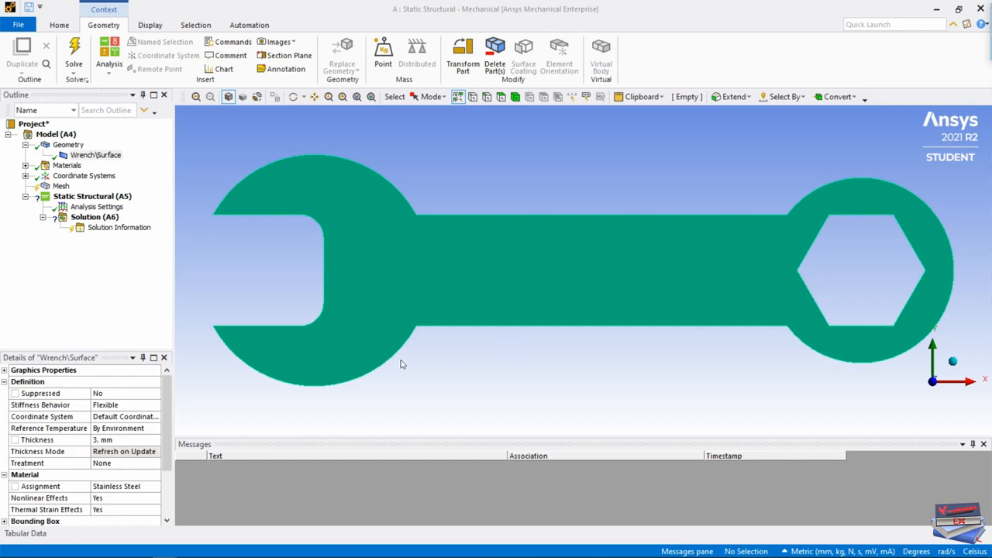
Insert a mesh Method control and scope it to the wrench body.
{"action": "right_click", "coordinate": [66, 188]}
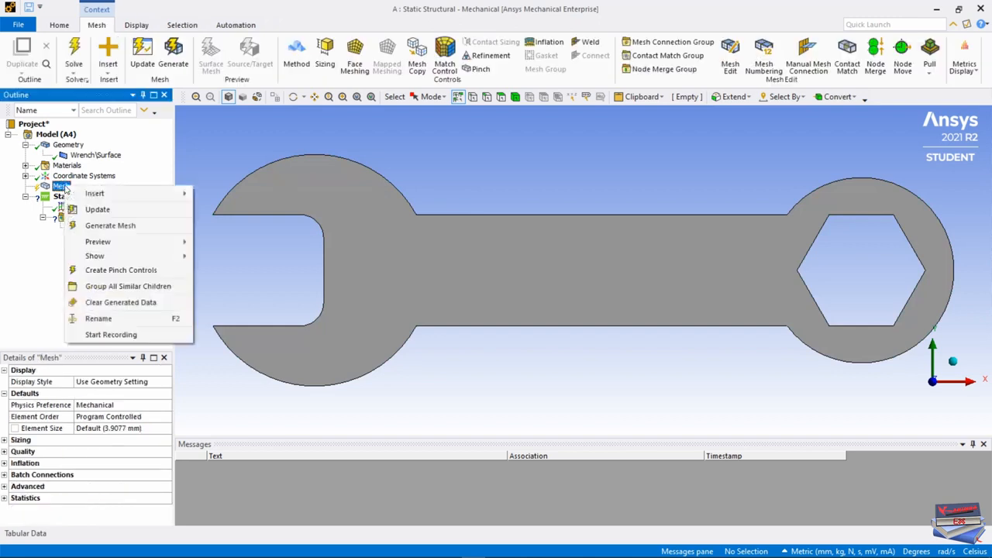
{"action": "mouse_move", "coordinate": [116, 195]}
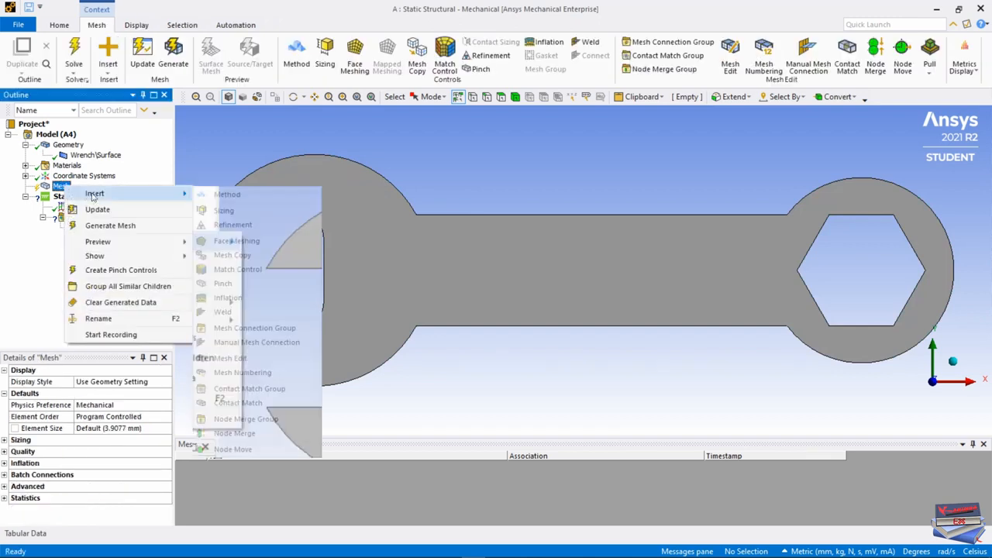
{"action": "left_click", "coordinate": [218, 195]}
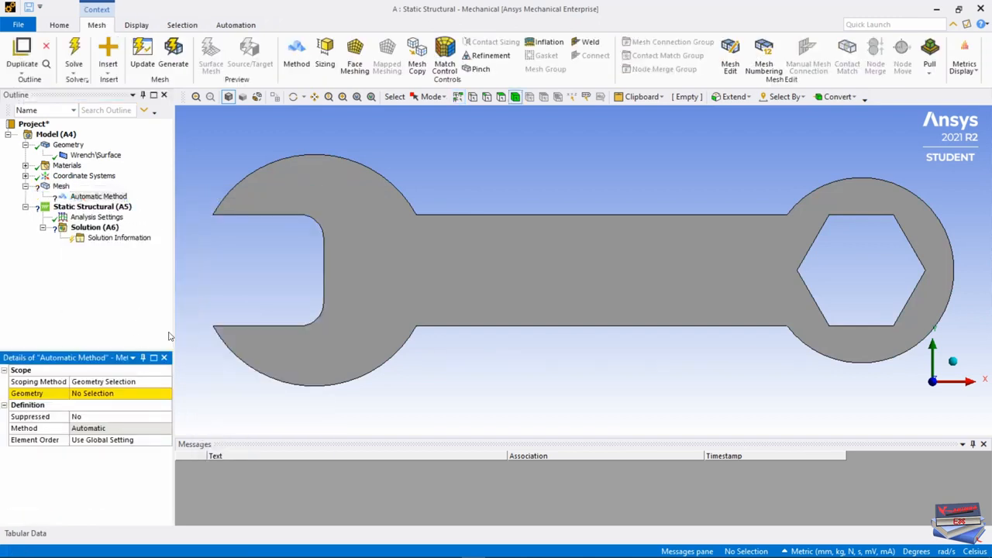
{"action": "left_click", "coordinate": [511, 268]}
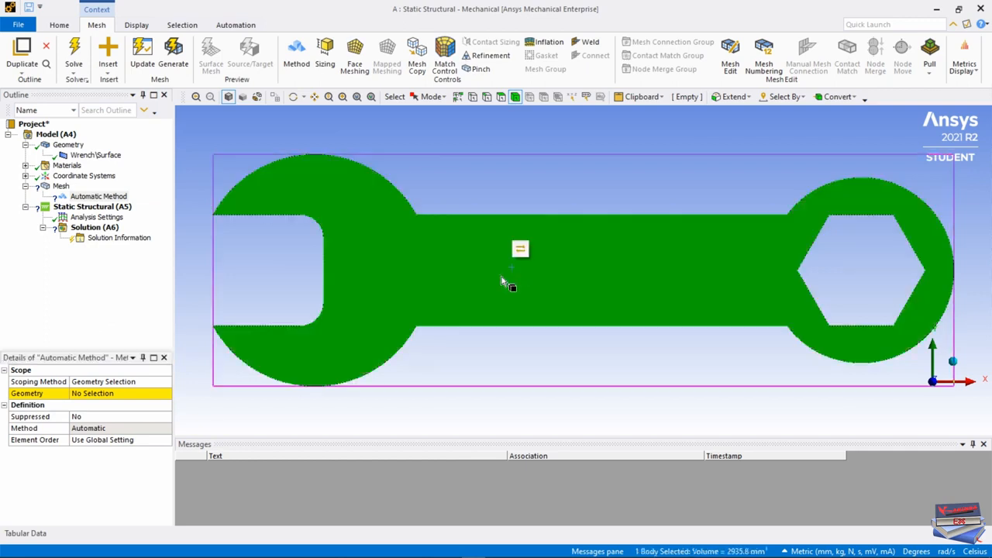
{"action": "left_click", "coordinate": [85, 393]}
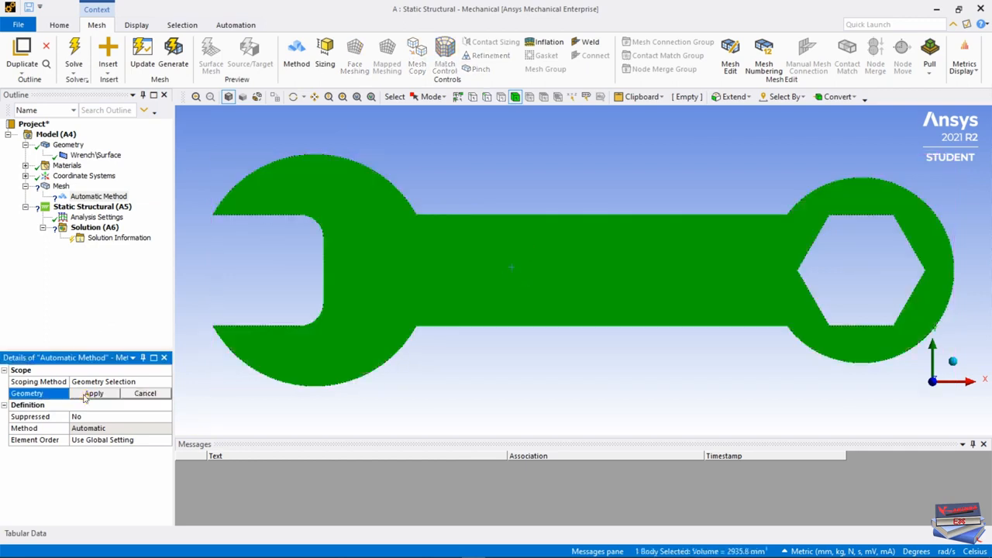
{"action": "left_click", "coordinate": [87, 394]}
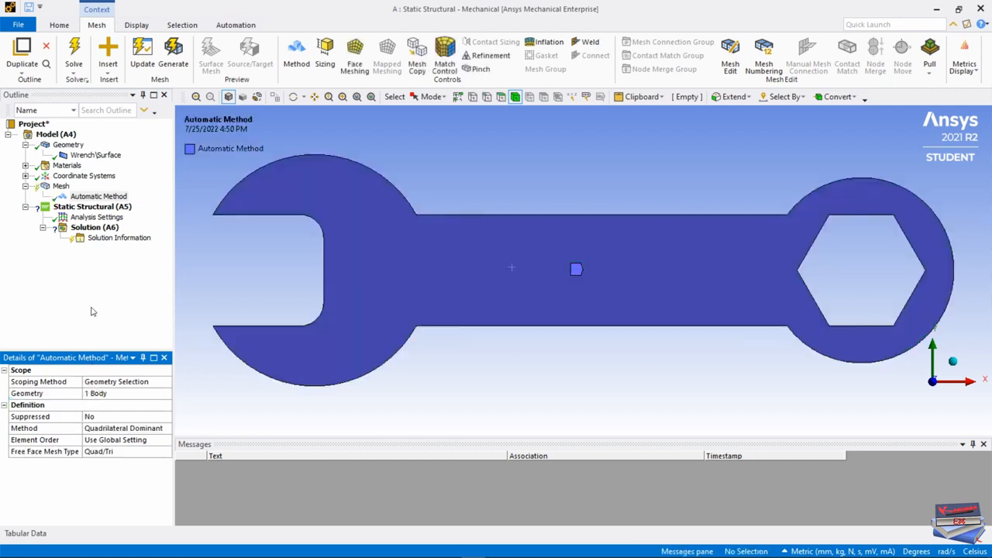
Insert a mesh Sizing control scoped to the wrench body, keeping the default element size.
{"action": "right_click", "coordinate": [60, 187]}
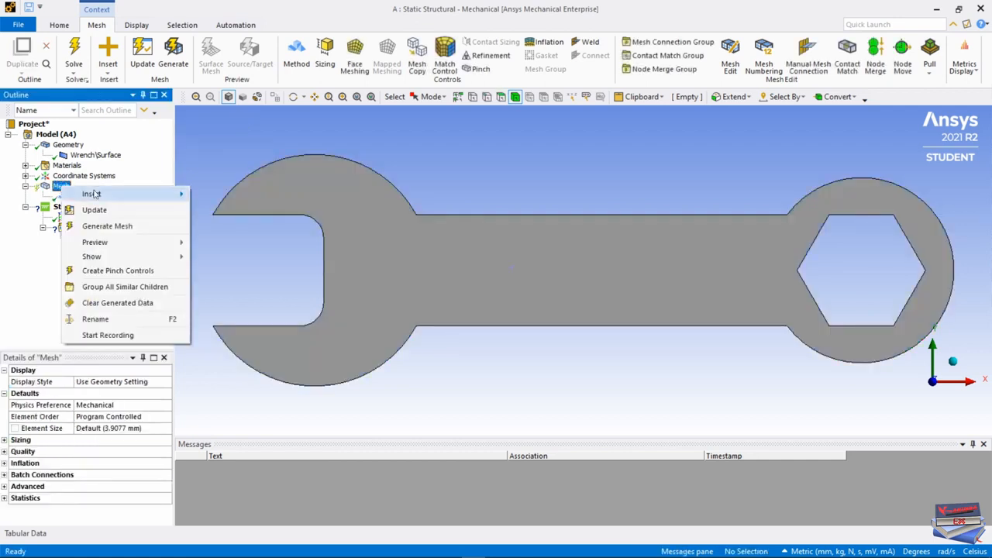
{"action": "mouse_move", "coordinate": [99, 197]}
{"action": "left_click", "coordinate": [208, 211]}
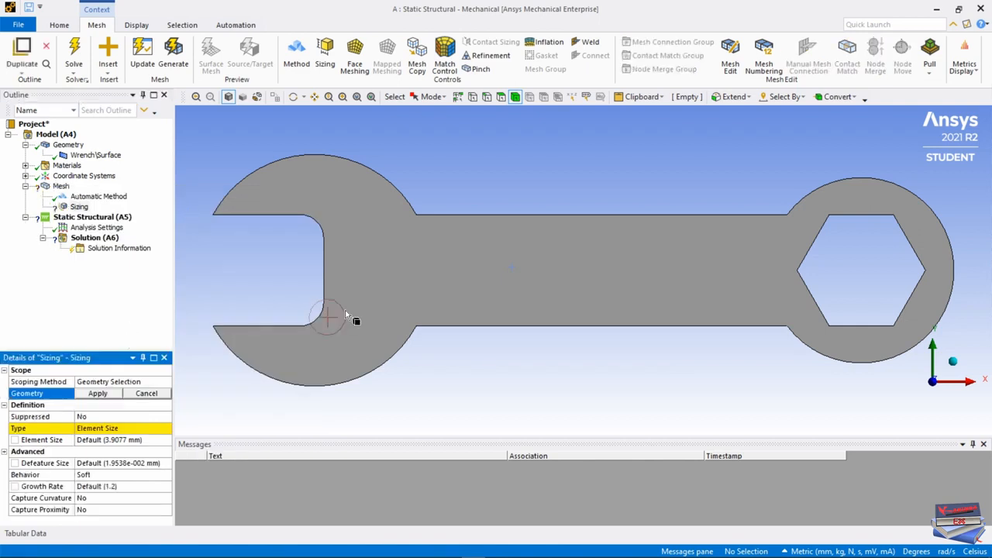
{"action": "left_click", "coordinate": [466, 273]}
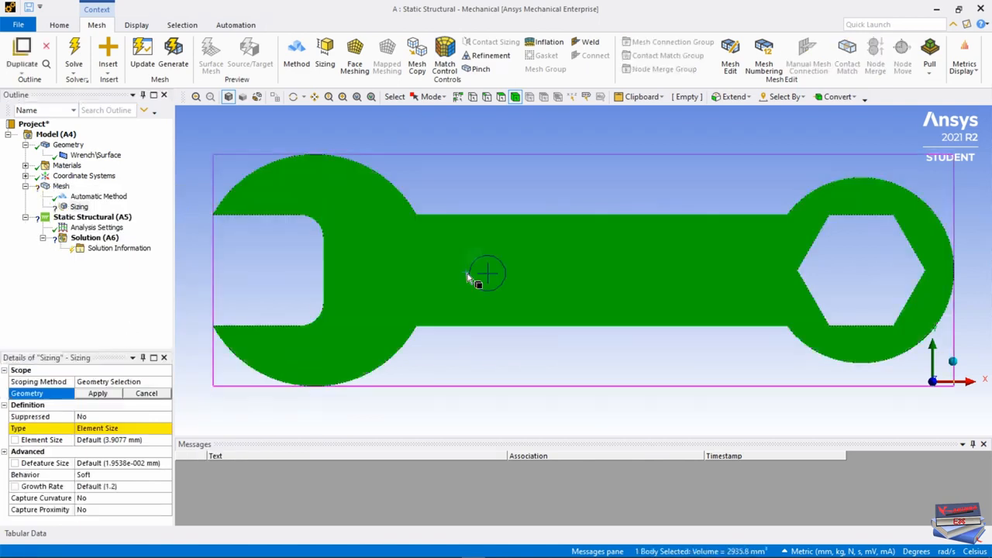
{"action": "left_click", "coordinate": [99, 394]}
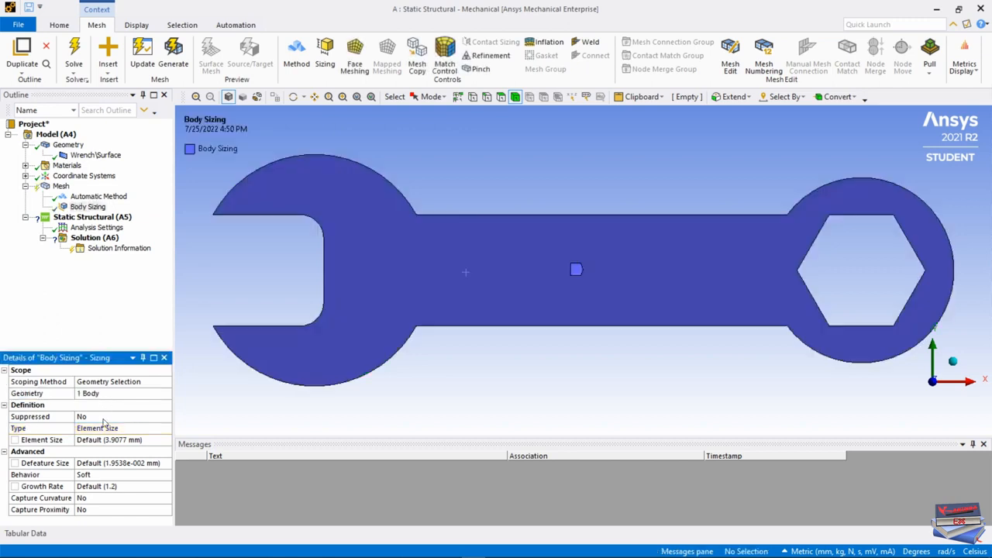
Generate the wrench mesh with the current settings and inspect it in isometric view, returning to the front view.
{"action": "right_click", "coordinate": [61, 186]}
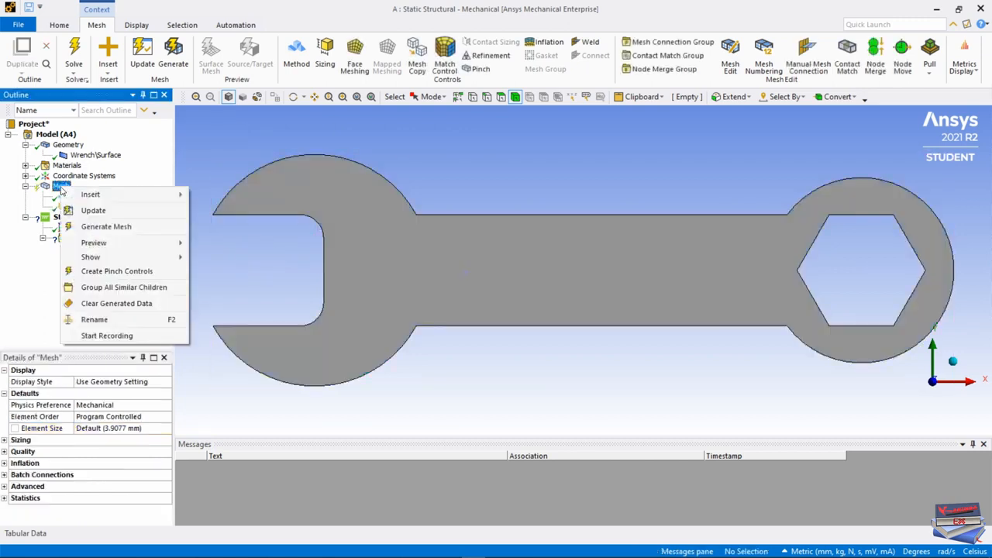
{"action": "left_click", "coordinate": [95, 227]}
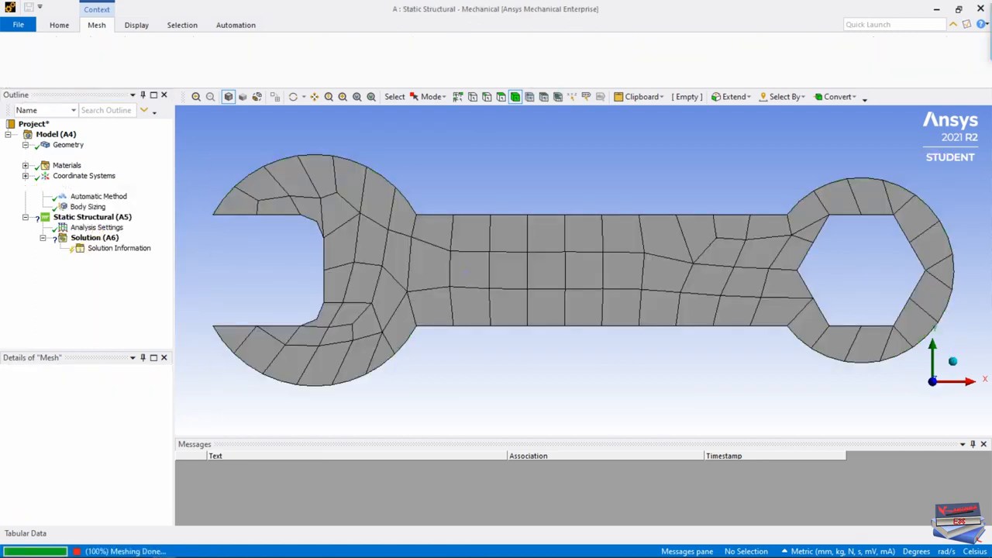
{"action": "right_click", "coordinate": [513, 136]}
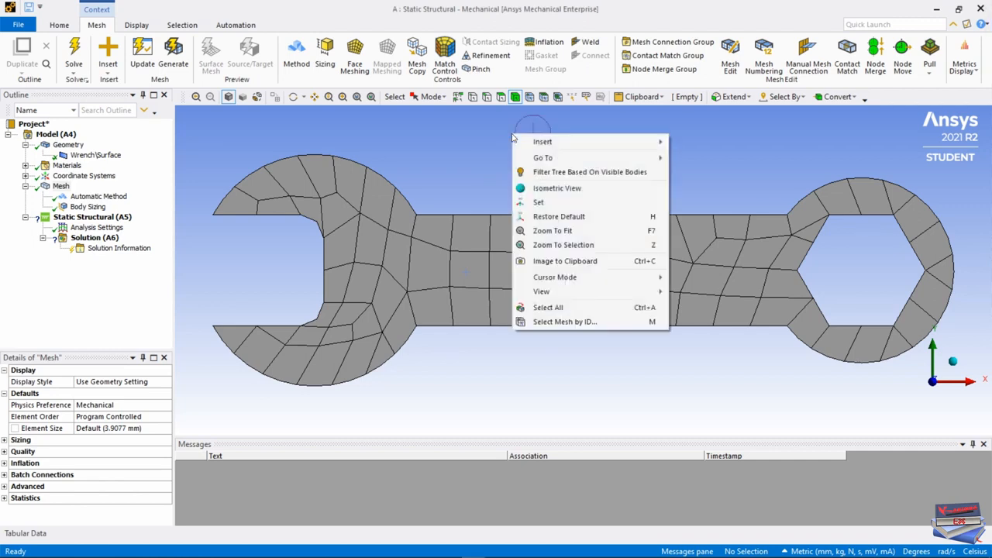
{"action": "left_click", "coordinate": [535, 188]}
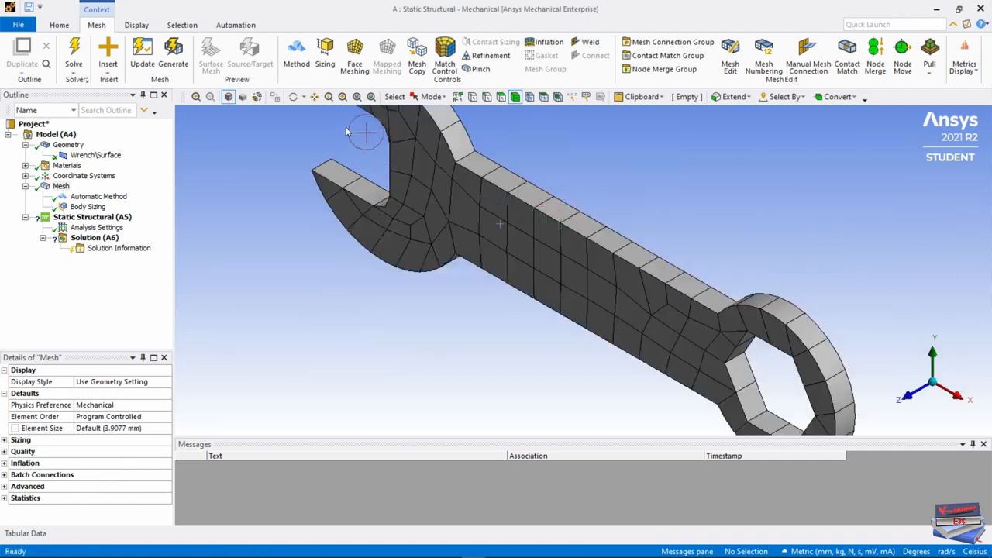
{"action": "left_click", "coordinate": [357, 96]}
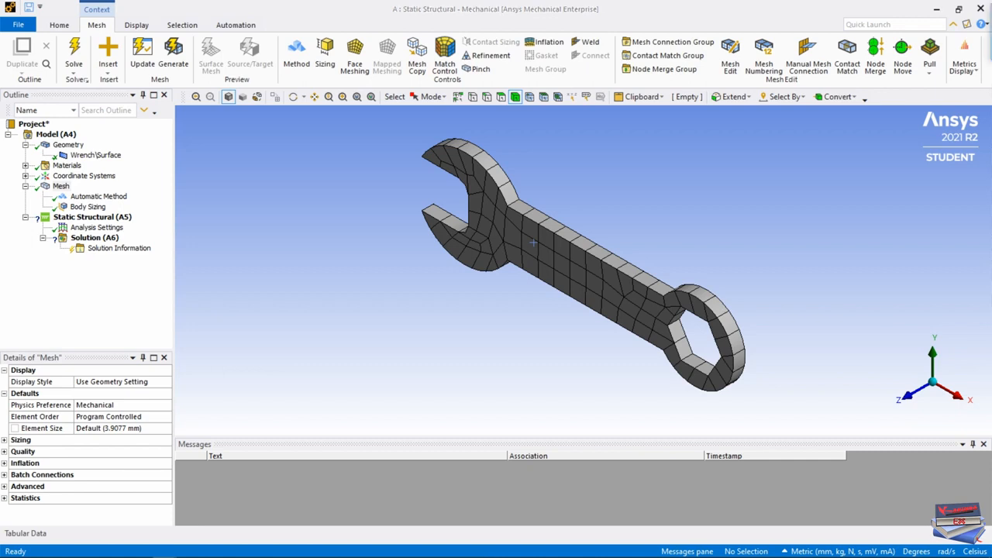
{"action": "right_click", "coordinate": [698, 179]}
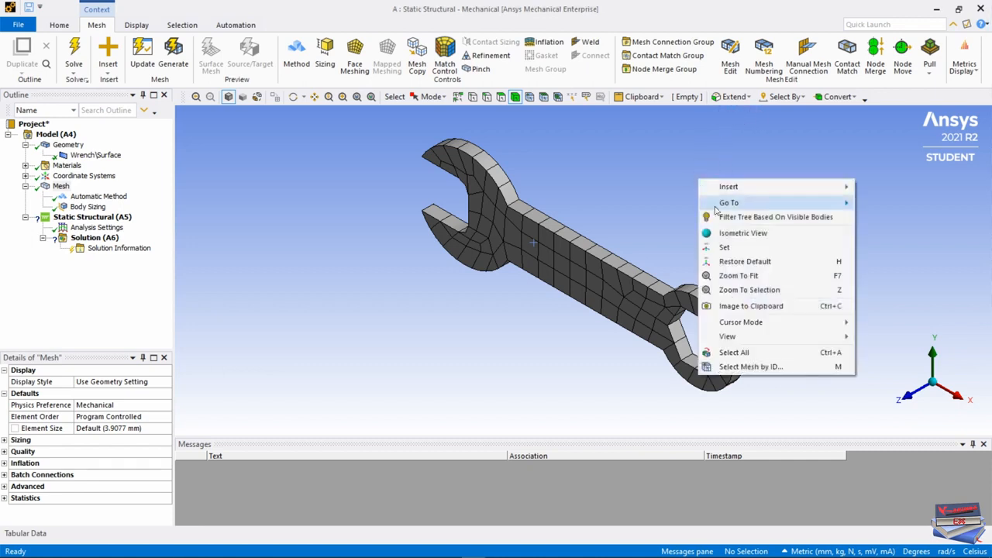
{"action": "mouse_move", "coordinate": [744, 337]}
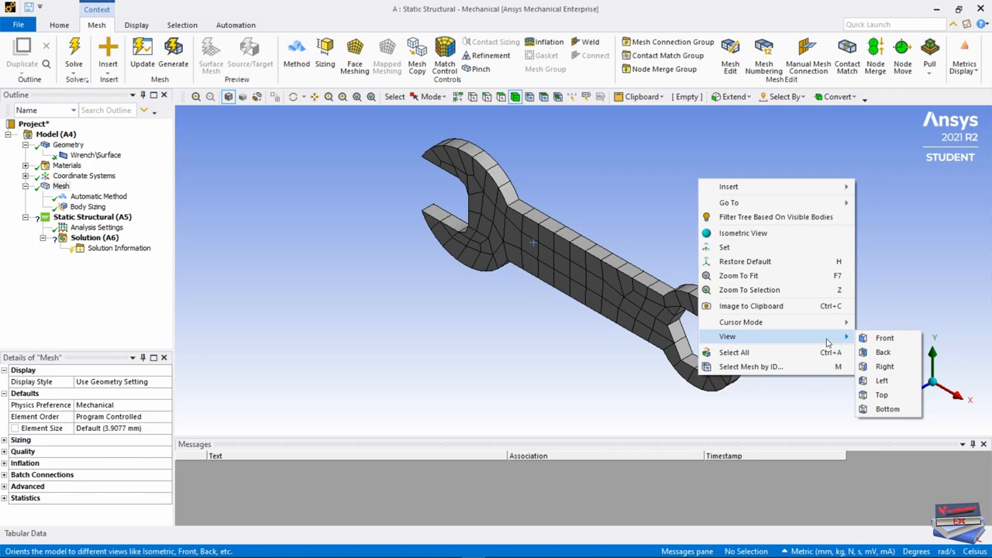
{"action": "left_click", "coordinate": [873, 337]}
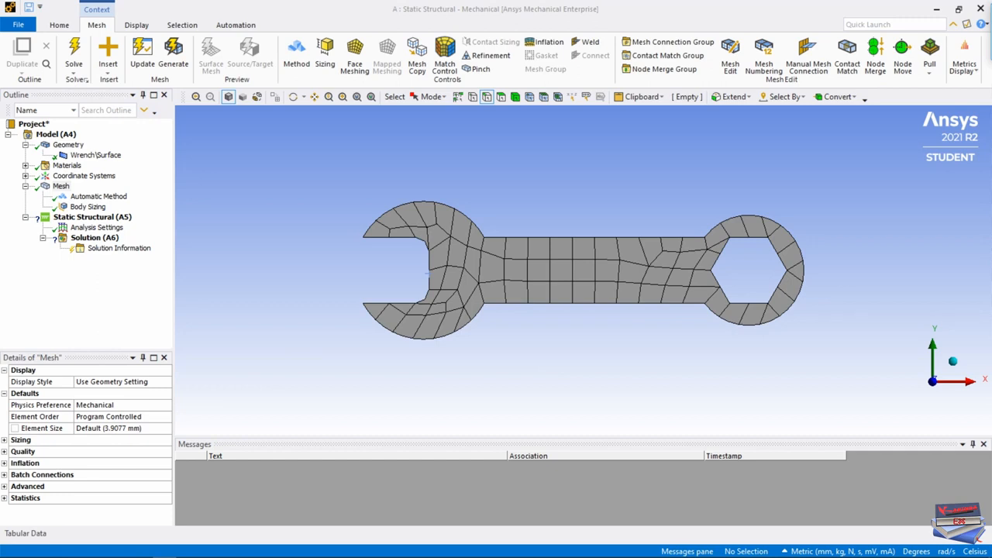
Insert a Fixed Support under Static Structural and scope it to the six edges of the hexagonal hole.
{"action": "left_click", "coordinate": [98, 220]}
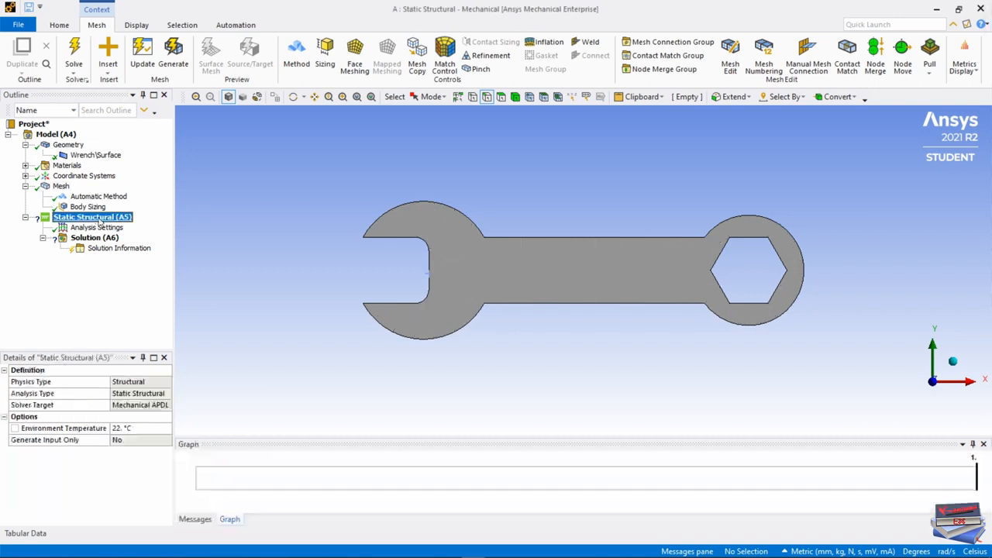
{"action": "right_click", "coordinate": [98, 221]}
{"action": "mouse_move", "coordinate": [131, 226]}
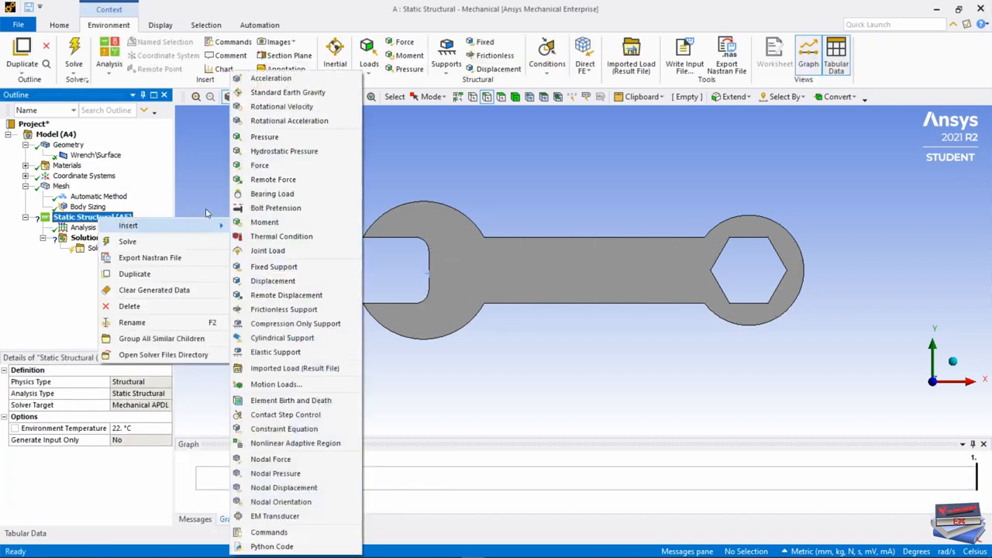
{"action": "left_click", "coordinate": [277, 268]}
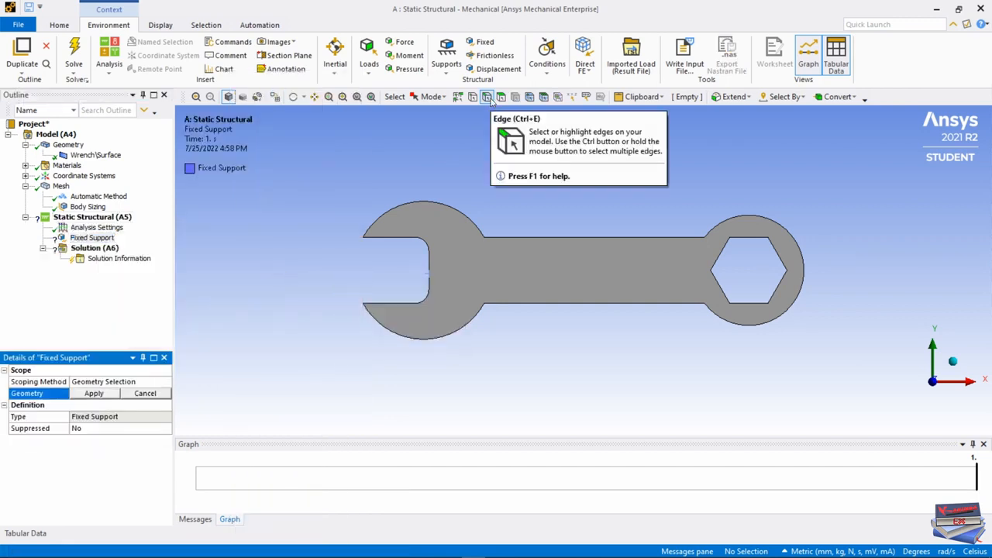
{"action": "left_click", "coordinate": [488, 97]}
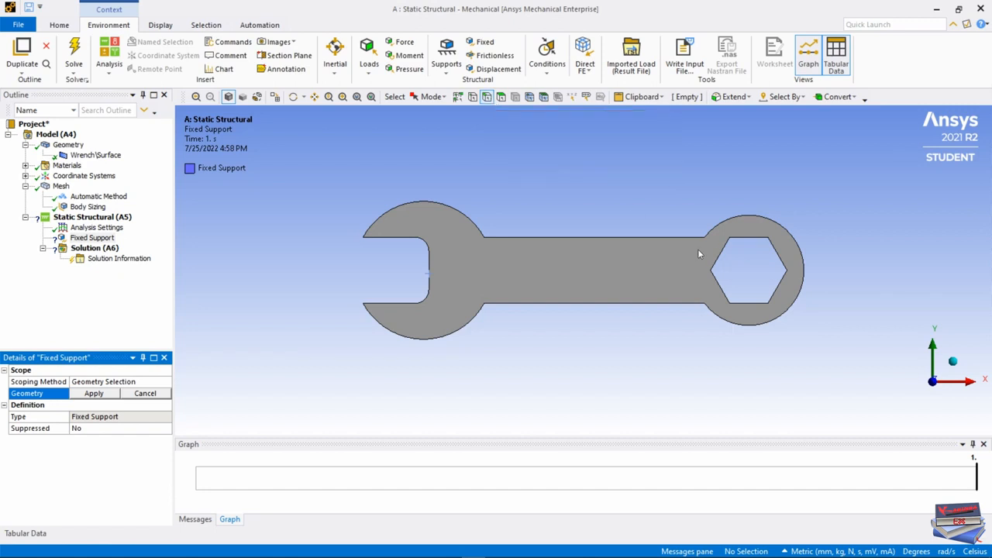
{"action": "left_click", "coordinate": [726, 249]}
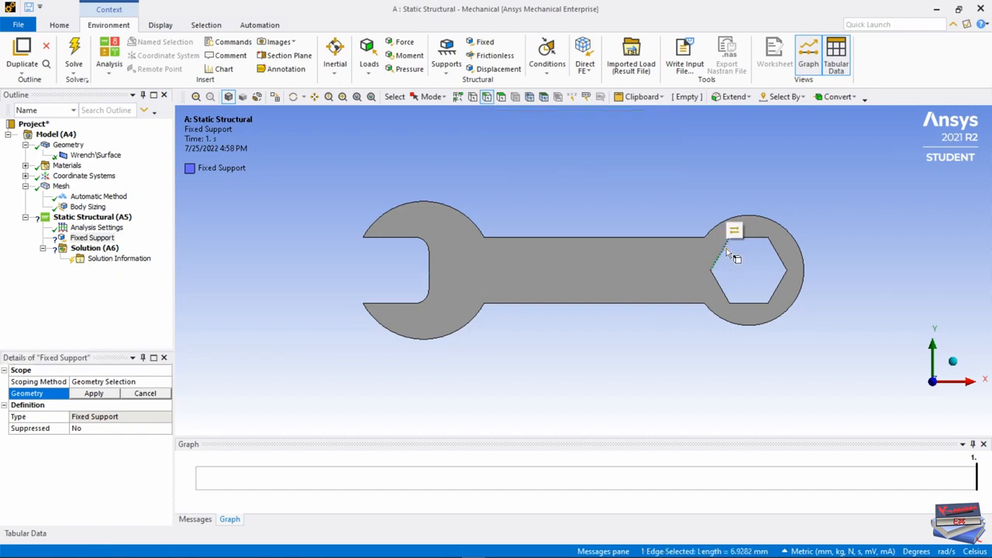
{"action": "left_click", "coordinate": [757, 239], "text": "ctrl"}
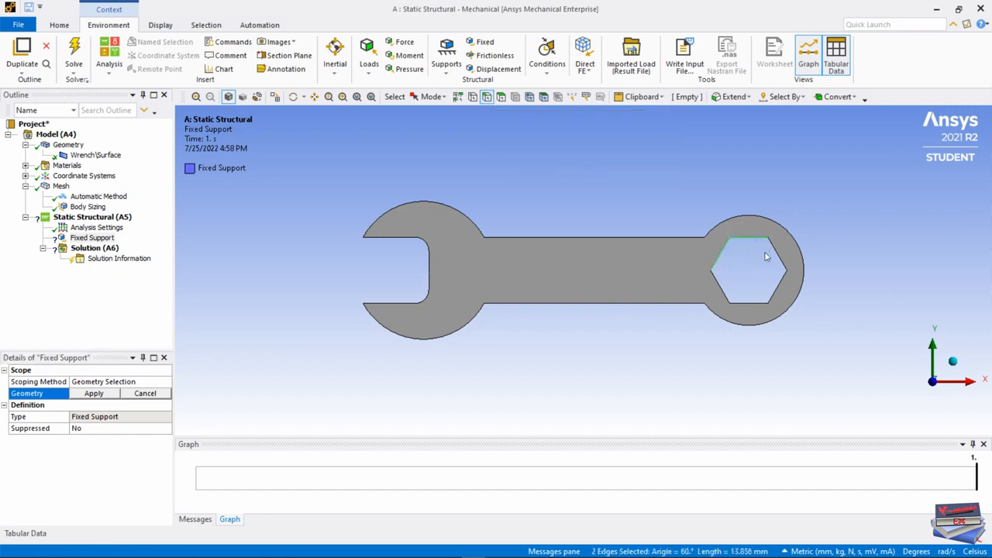
{"action": "left_click", "coordinate": [779, 256], "text": "ctrl"}
{"action": "left_click", "coordinate": [781, 288], "text": "ctrl"}
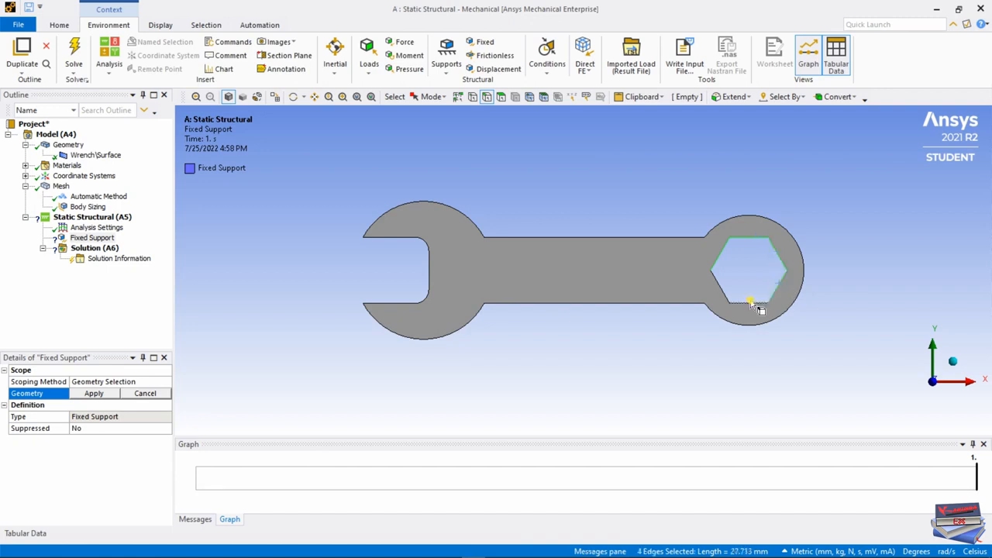
{"action": "left_click", "coordinate": [747, 301], "text": "ctrl"}
{"action": "left_click", "coordinate": [722, 293], "text": "ctrl"}
{"action": "left_click", "coordinate": [107, 395]}
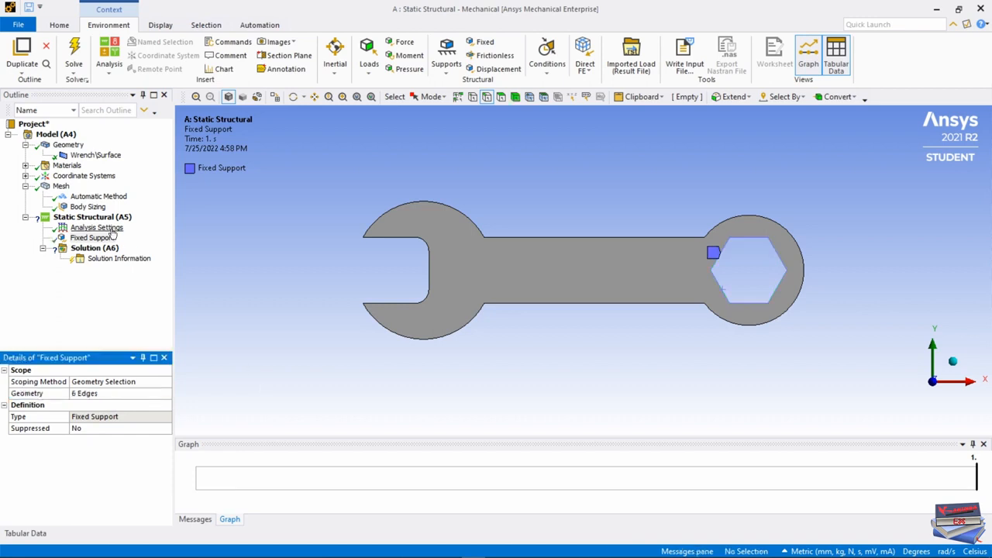
Insert a Pressure load under Static Structural, defined by Vector with a magnitude of 2 MPa.
{"action": "right_click", "coordinate": [87, 221]}
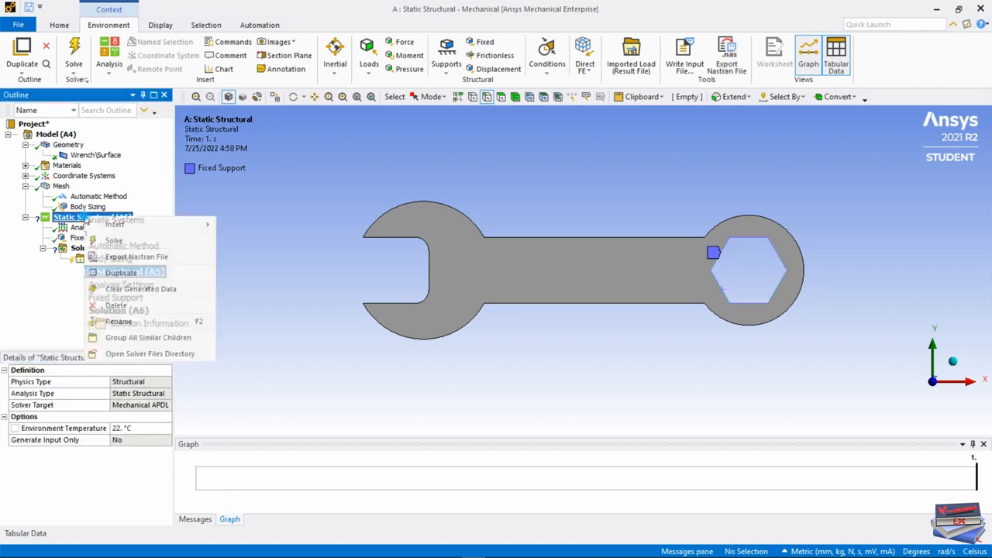
{"action": "mouse_move", "coordinate": [116, 224]}
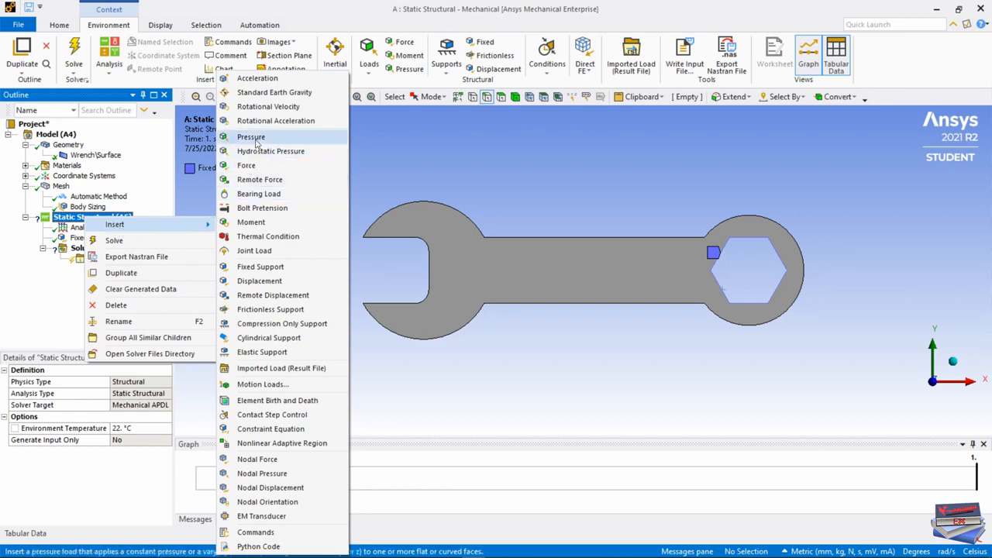
{"action": "left_click", "coordinate": [255, 138]}
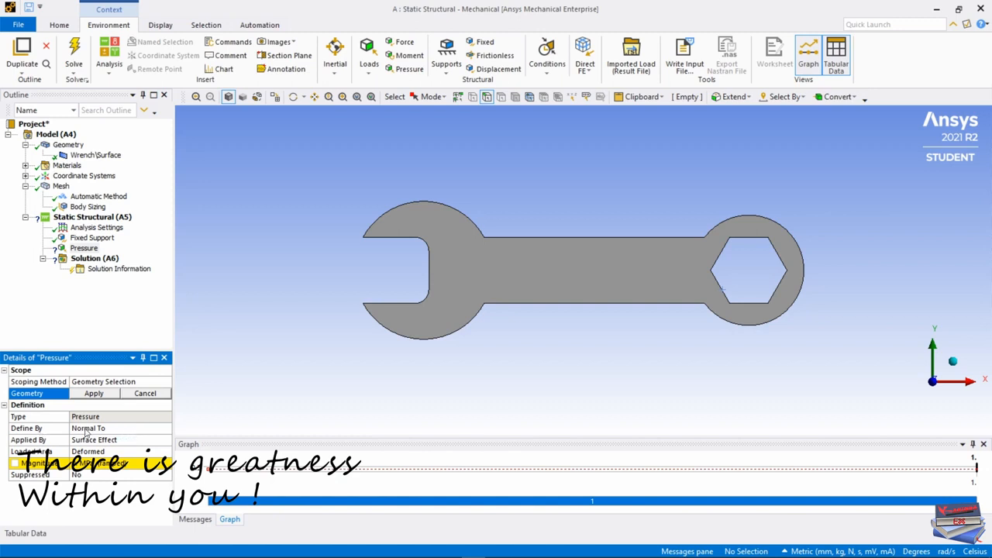
{"action": "left_click", "coordinate": [113, 428]}
{"action": "left_click", "coordinate": [166, 431]}
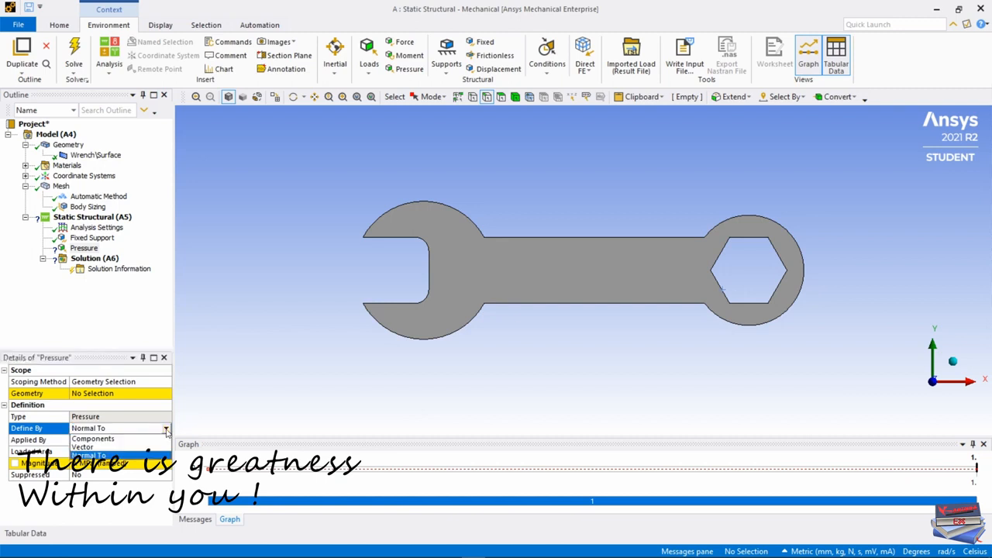
{"action": "left_click", "coordinate": [118, 449]}
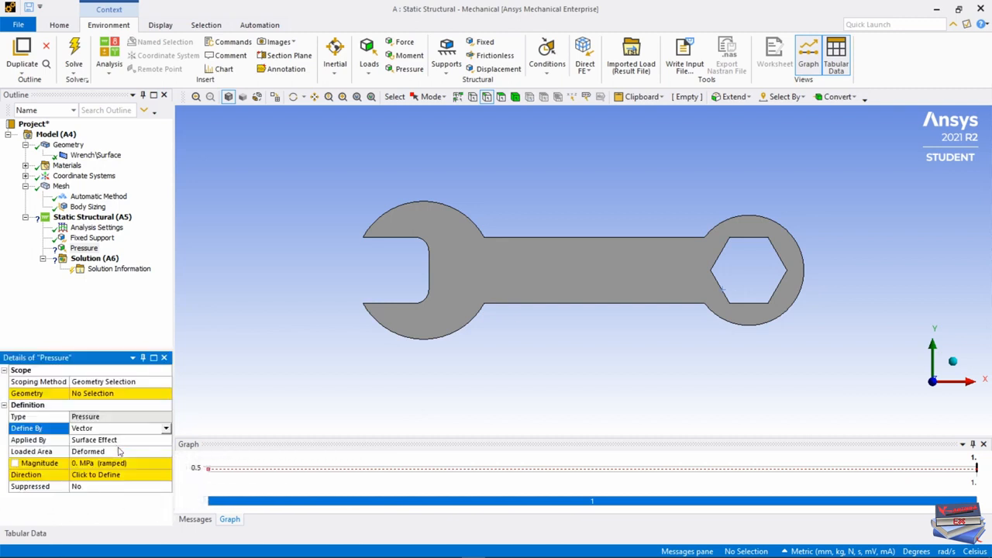
{"action": "left_click", "coordinate": [80, 463]}
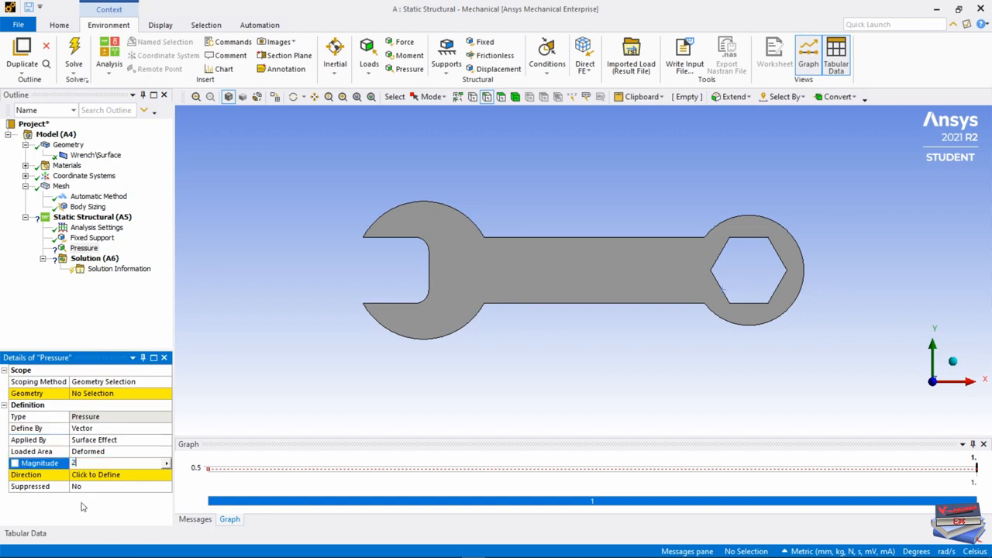
{"action": "key", "text": "Return"}
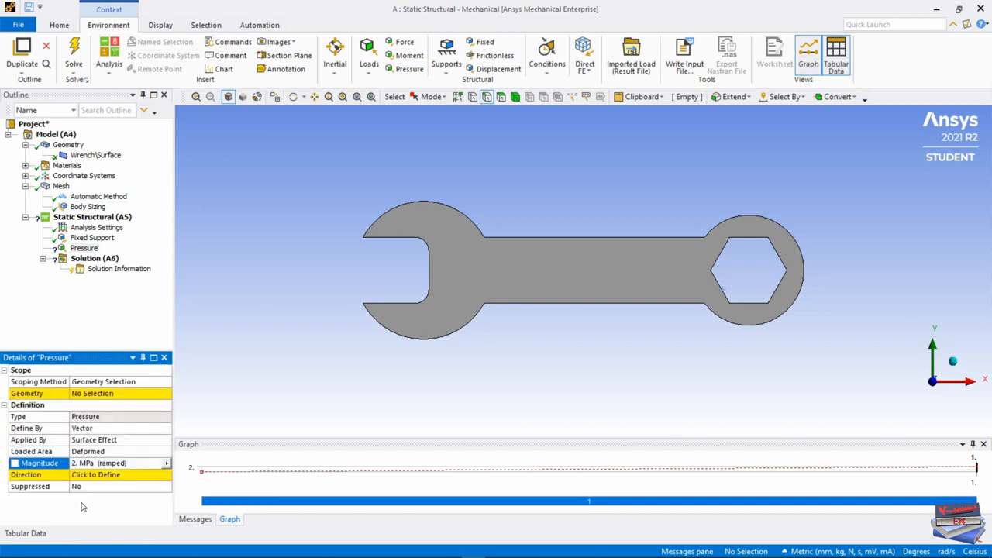
Scope the pressure load to the upper outer arc edge of the wrench's open jaw.
{"action": "left_click", "coordinate": [92, 394]}
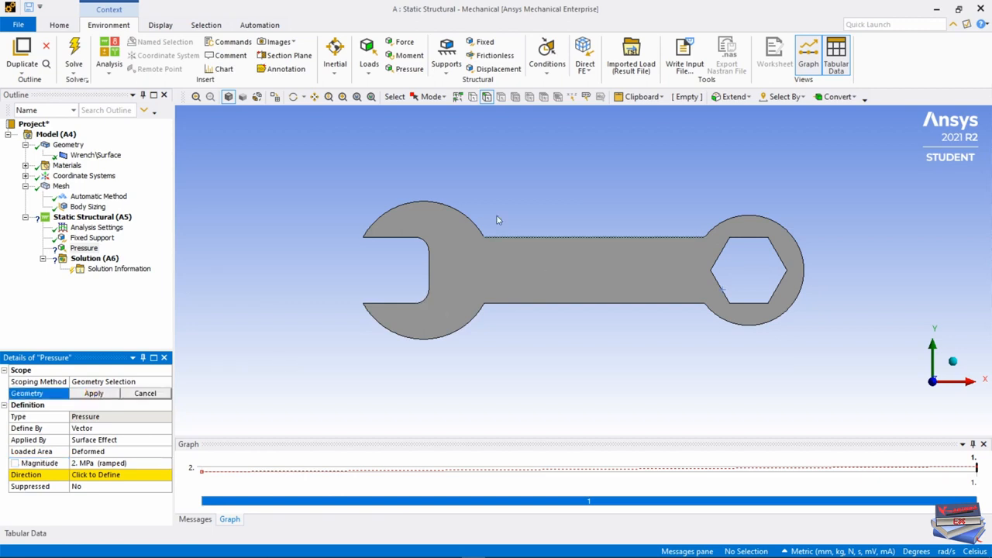
{"action": "left_click", "coordinate": [441, 204]}
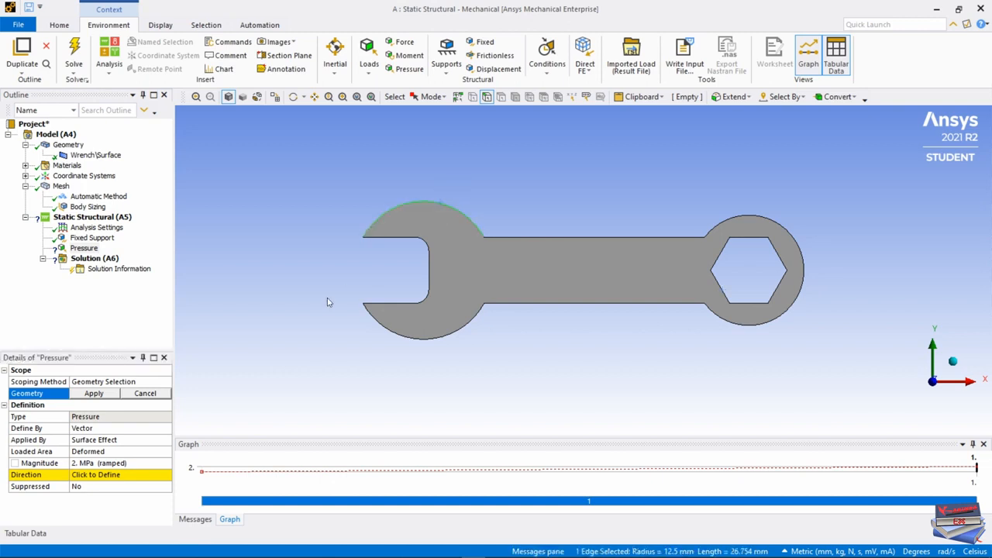
{"action": "left_click", "coordinate": [96, 395]}
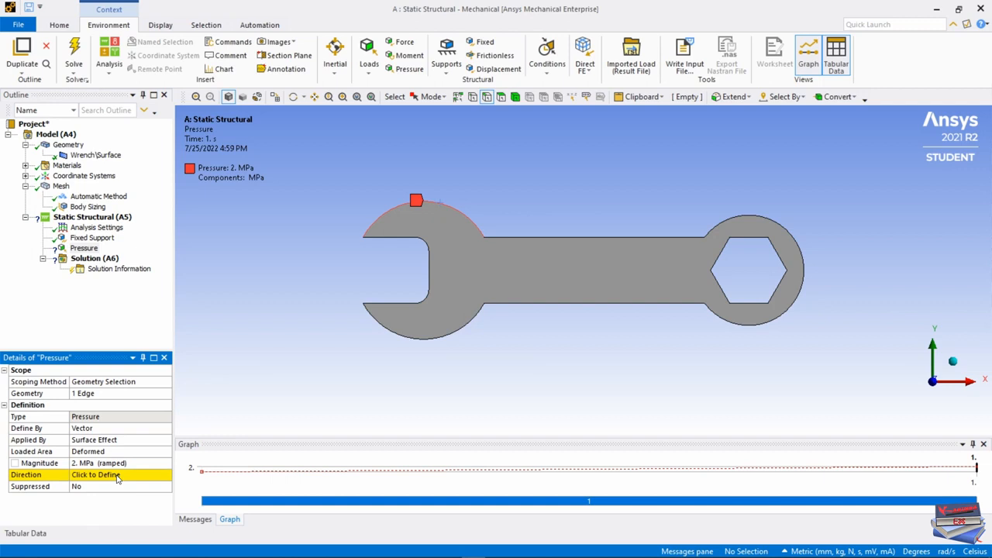
Define the pressure direction along the vertical inner edge of the open jaw, reversed to point downward.
{"action": "left_click", "coordinate": [429, 277]}
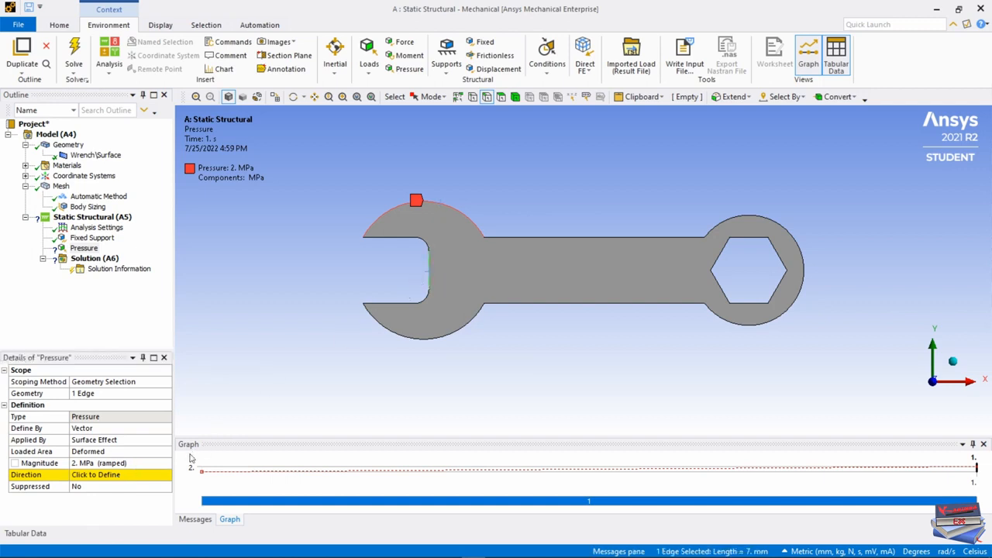
{"action": "left_click", "coordinate": [102, 476]}
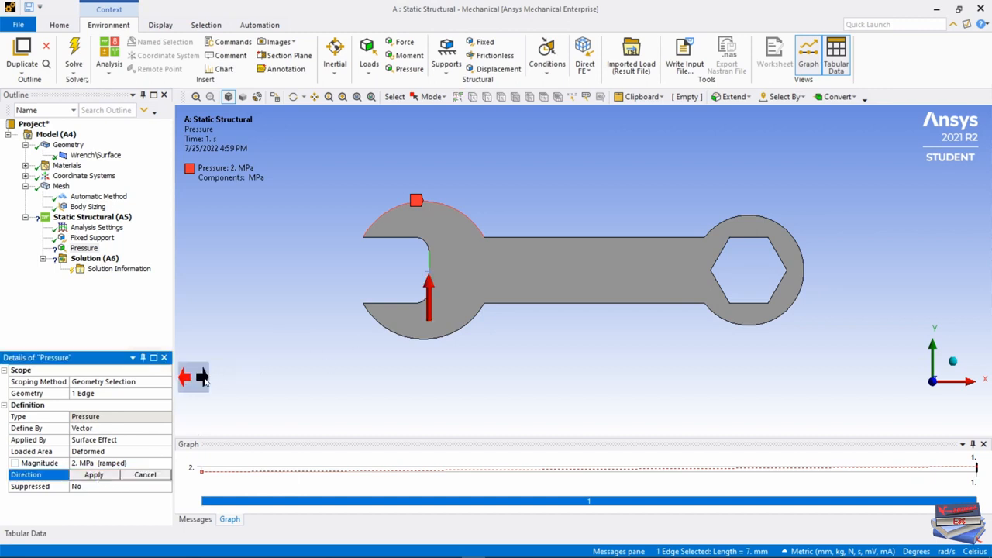
{"action": "left_click", "coordinate": [202, 377]}
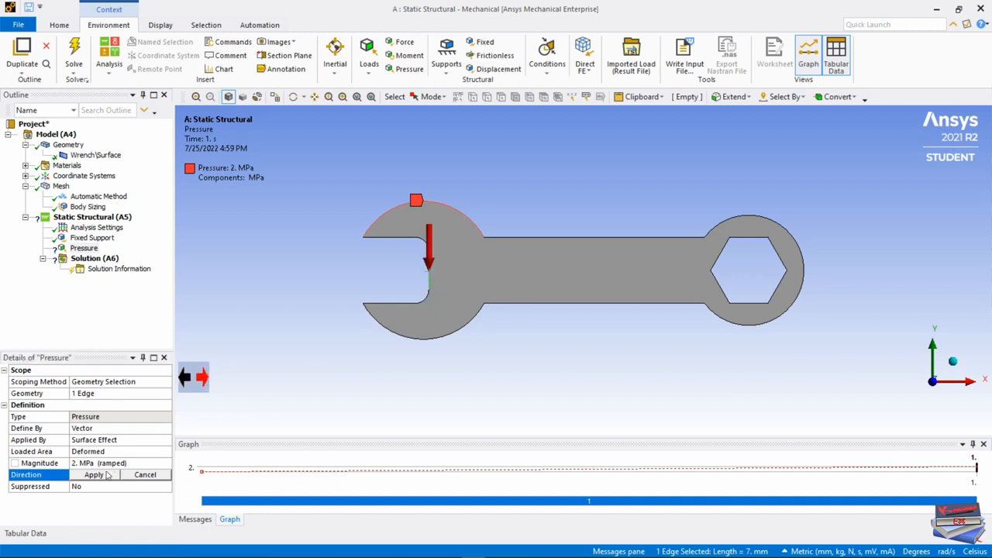
{"action": "left_click", "coordinate": [94, 474]}
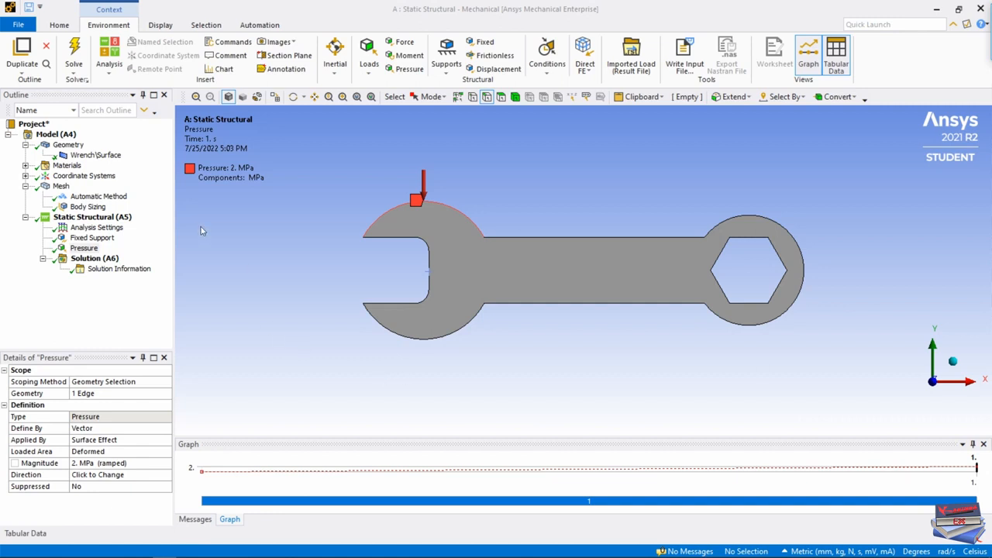
Set the Body Sizing element size to 1.5 mm and regenerate the wrench mesh.
{"action": "left_click", "coordinate": [84, 208]}
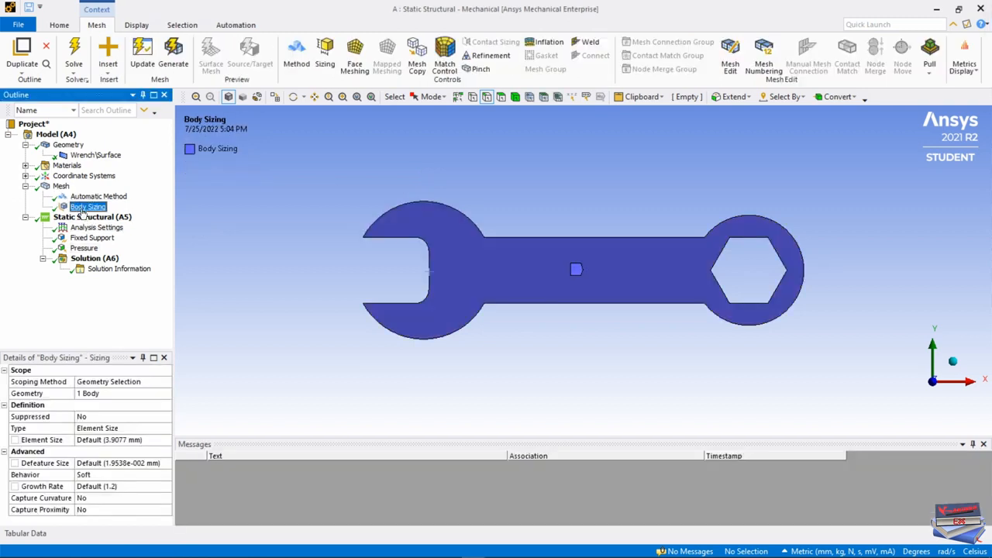
{"action": "left_click", "coordinate": [113, 440]}
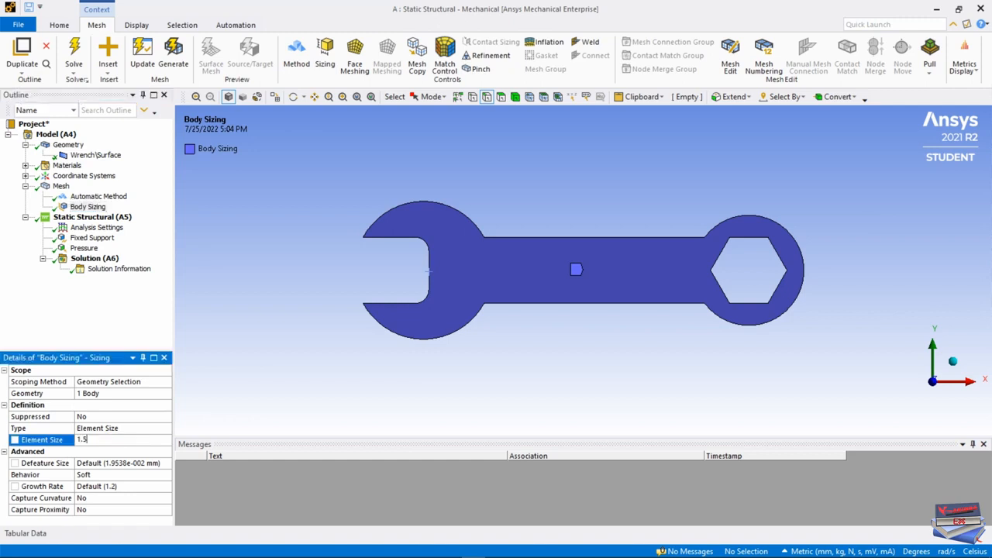
{"action": "left_click", "coordinate": [99, 333]}
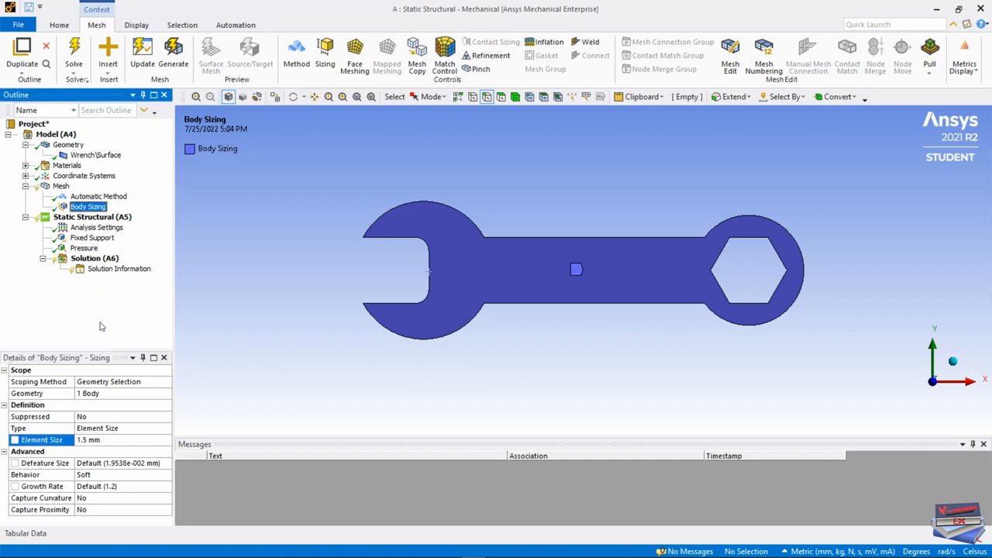
{"action": "left_click", "coordinate": [191, 64]}
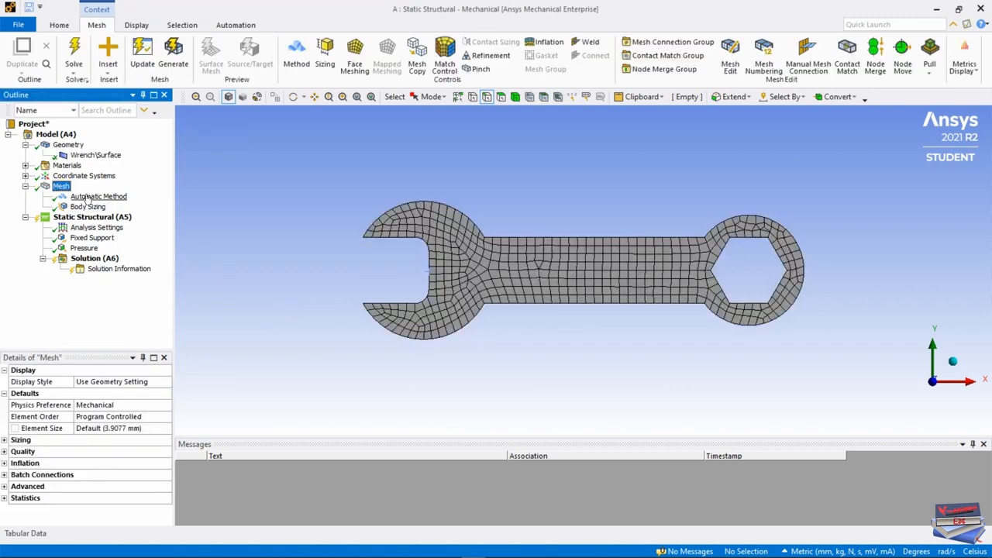
{"action": "left_click", "coordinate": [587, 169]}
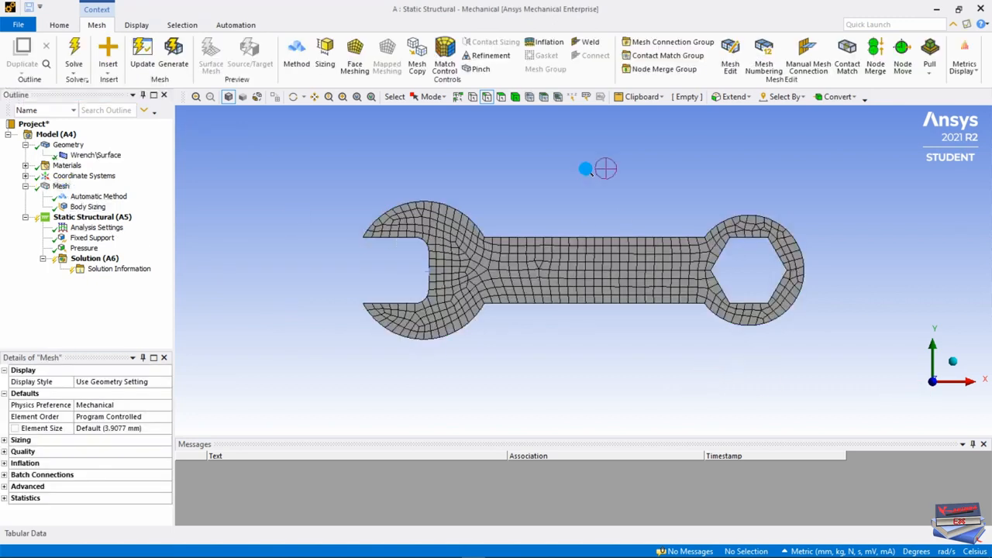
Inspect the wrench mesh in isometric view, return to the front view and review the Body Sizing settings.
{"action": "right_click", "coordinate": [587, 169]}
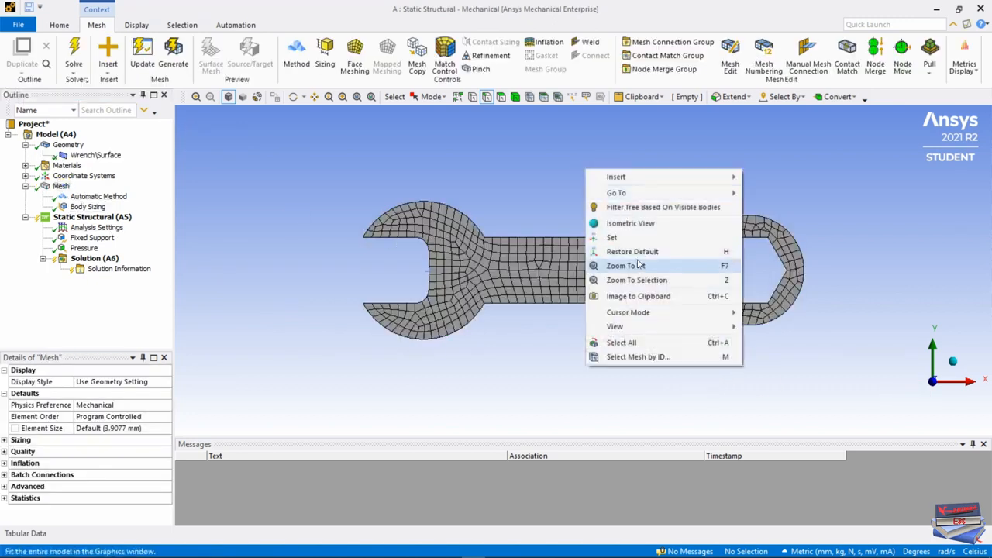
{"action": "left_click", "coordinate": [627, 224]}
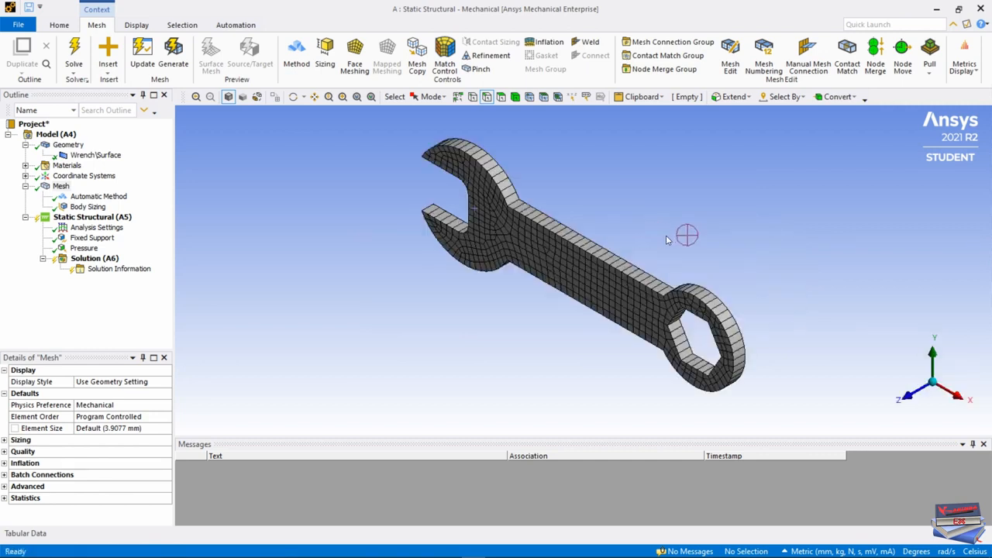
{"action": "left_click", "coordinate": [676, 176]}
{"action": "right_click", "coordinate": [676, 178]}
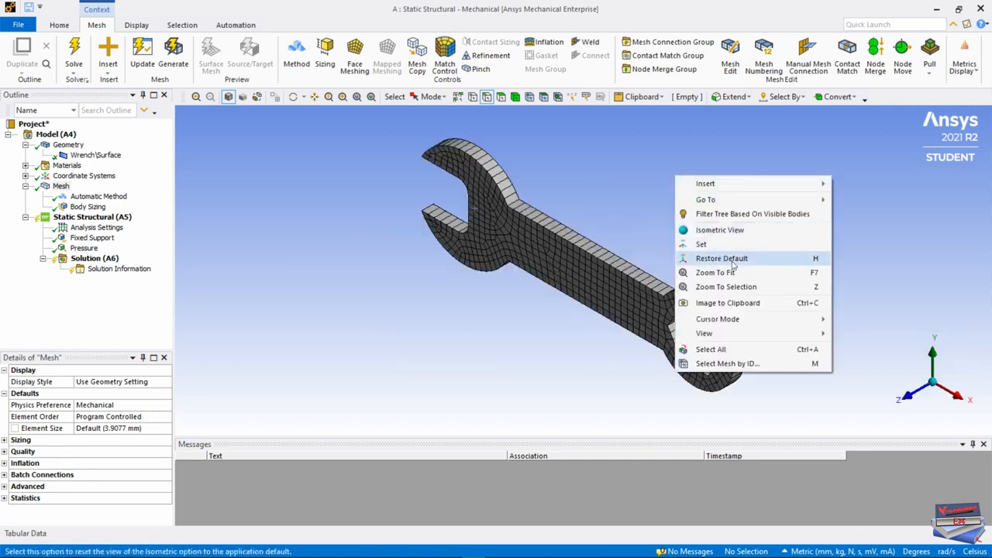
{"action": "mouse_move", "coordinate": [709, 334]}
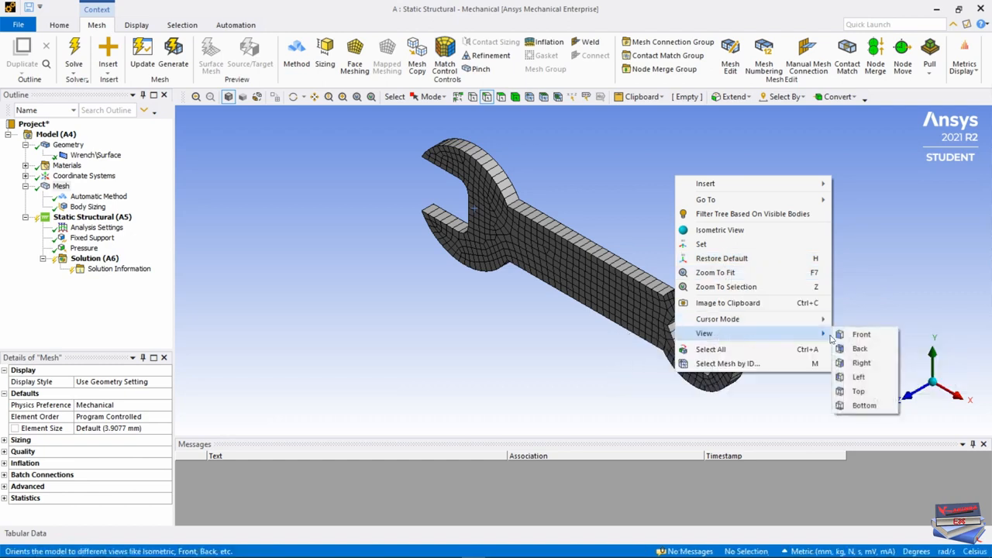
{"action": "left_click", "coordinate": [864, 333]}
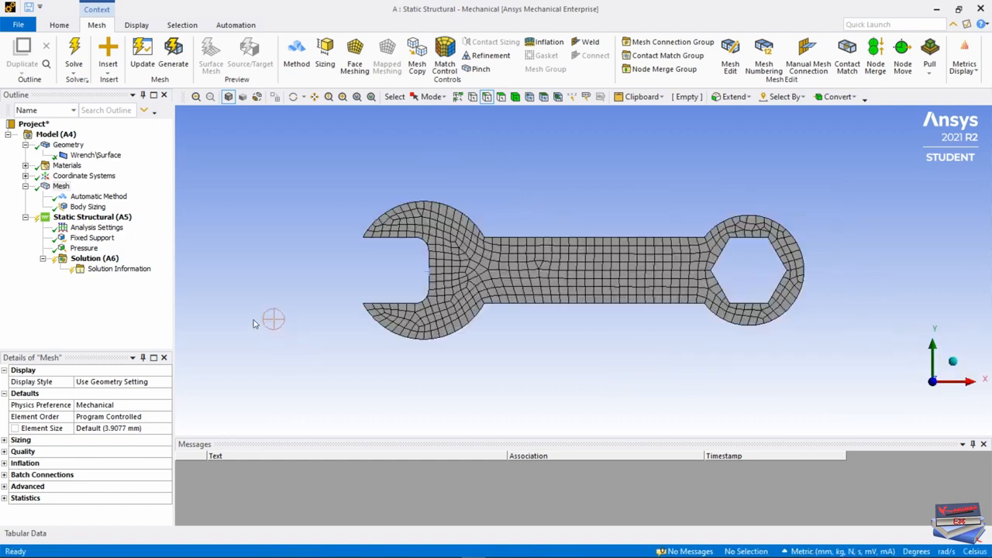
{"action": "left_click", "coordinate": [87, 207]}
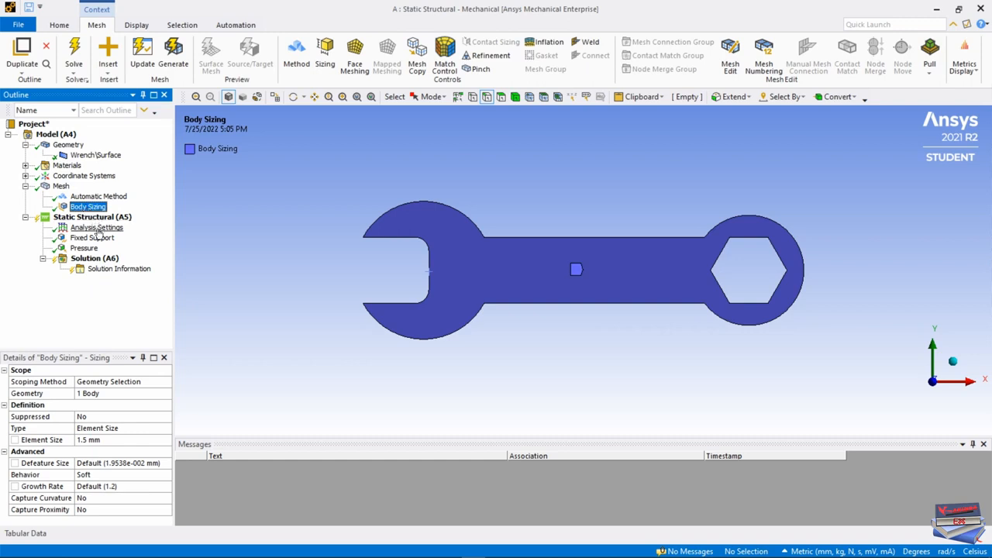
Insert a Total Deformation result under Solution.
{"action": "left_click", "coordinate": [93, 259]}
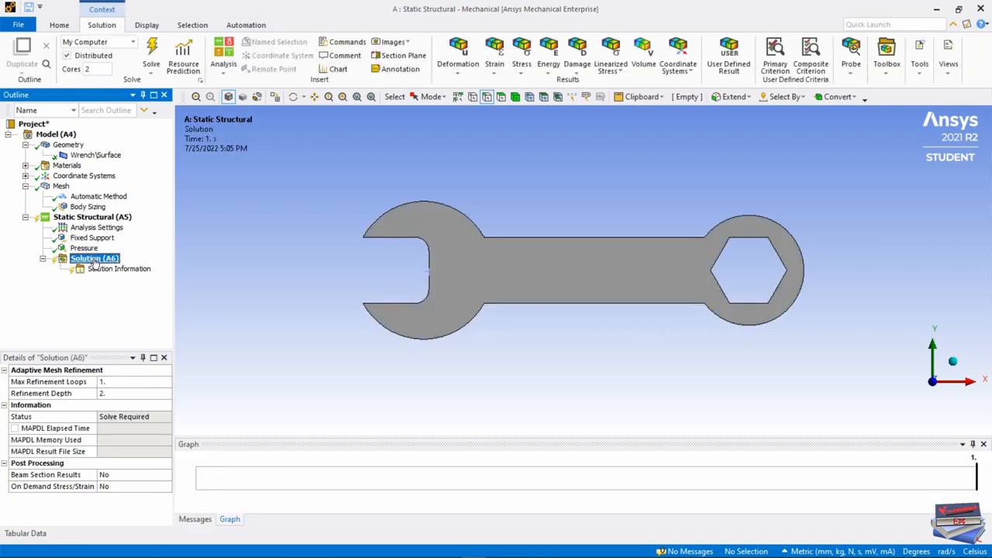
{"action": "right_click", "coordinate": [96, 260]}
{"action": "mouse_move", "coordinate": [138, 268]}
{"action": "mouse_move", "coordinate": [262, 271]}
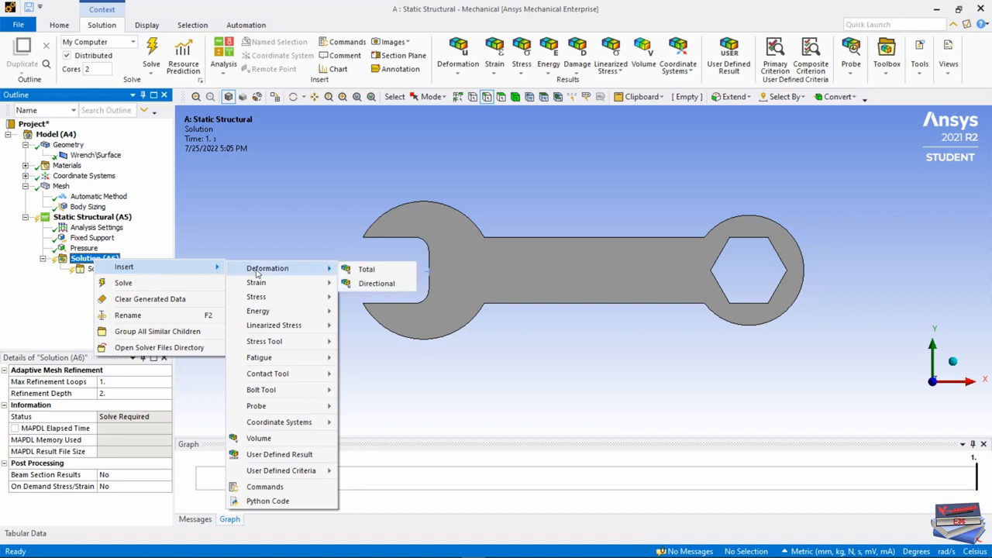
{"action": "left_click", "coordinate": [363, 269]}
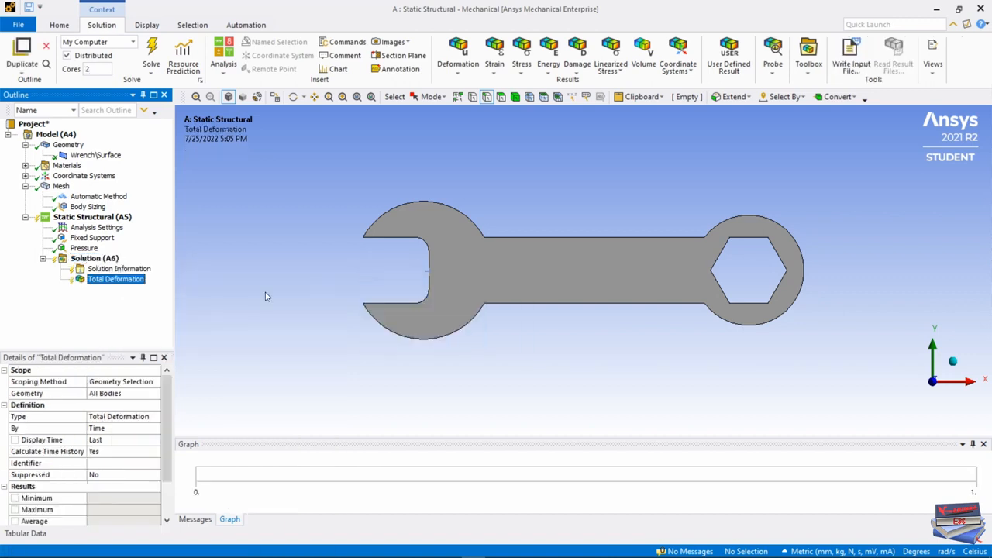
Insert an Equivalent (von-Mises) stress result under Solution and solve the analysis.
{"action": "right_click", "coordinate": [94, 259]}
{"action": "mouse_move", "coordinate": [147, 267]}
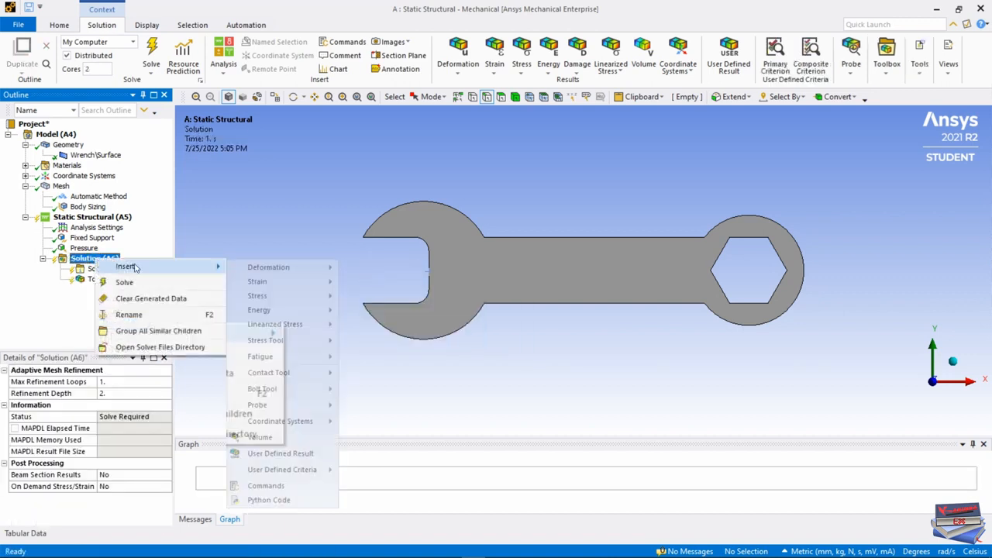
{"action": "mouse_move", "coordinate": [271, 299]}
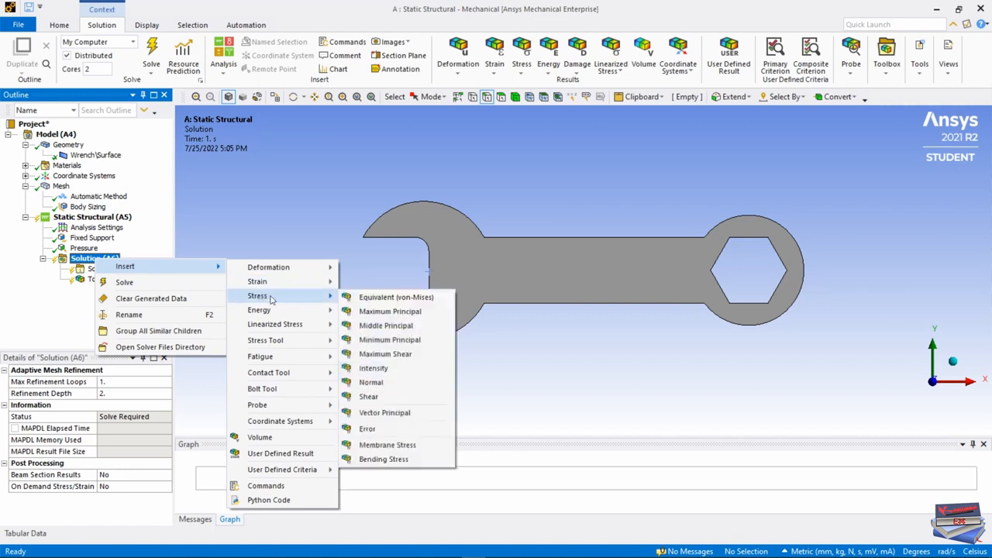
{"action": "left_click", "coordinate": [392, 297]}
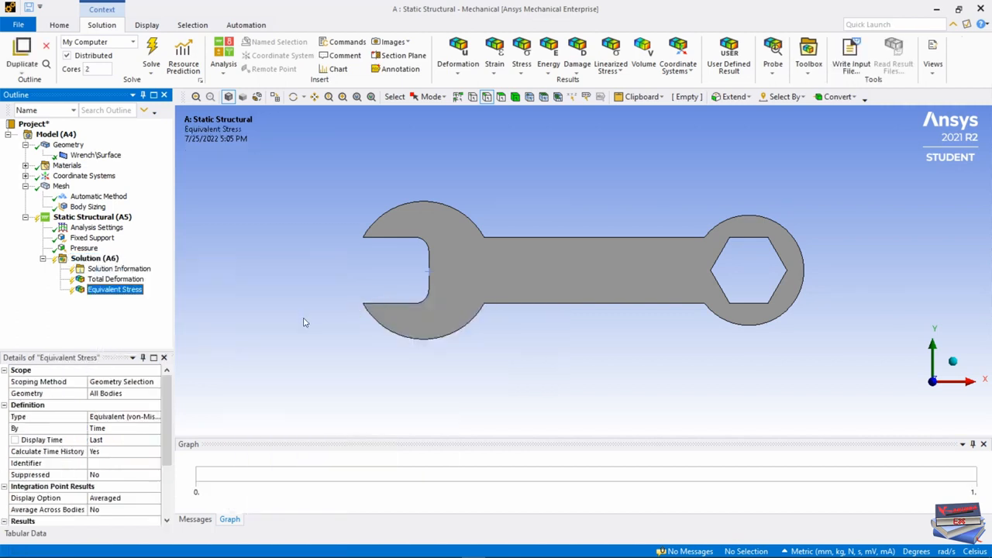
{"action": "left_click", "coordinate": [151, 54]}
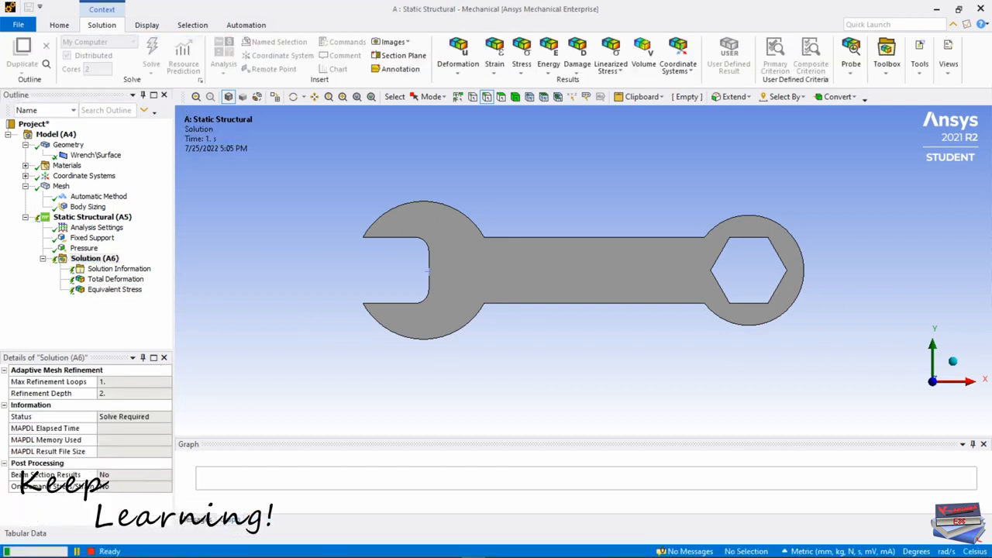
Examine the equivalent stress contours where the handle meets the wrench's ring end, in front and isometric views, ending with the whole wrench in front view.
{"action": "left_click", "coordinate": [115, 289]}
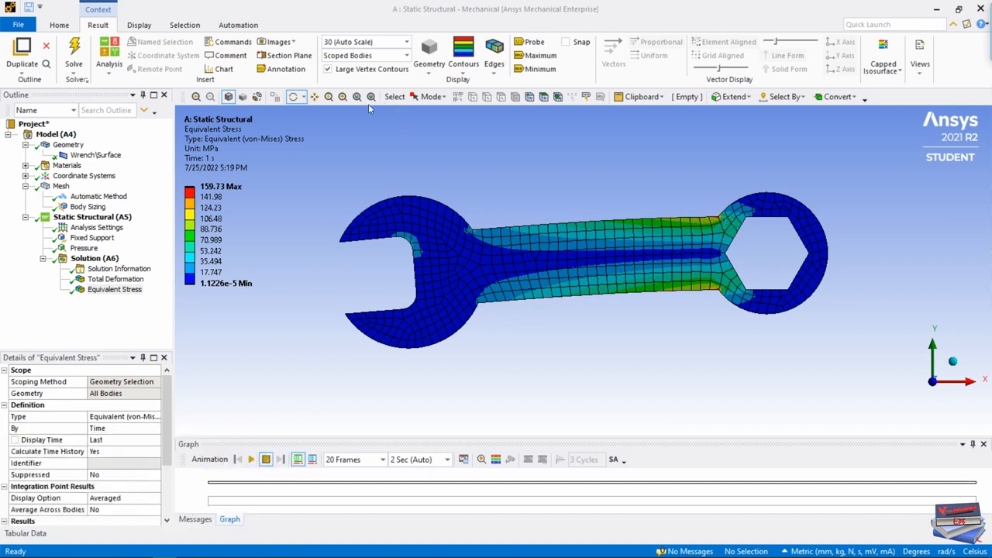
{"action": "scroll", "coordinate": [698, 231], "scroll_direction": "up", "scroll_amount": 3}
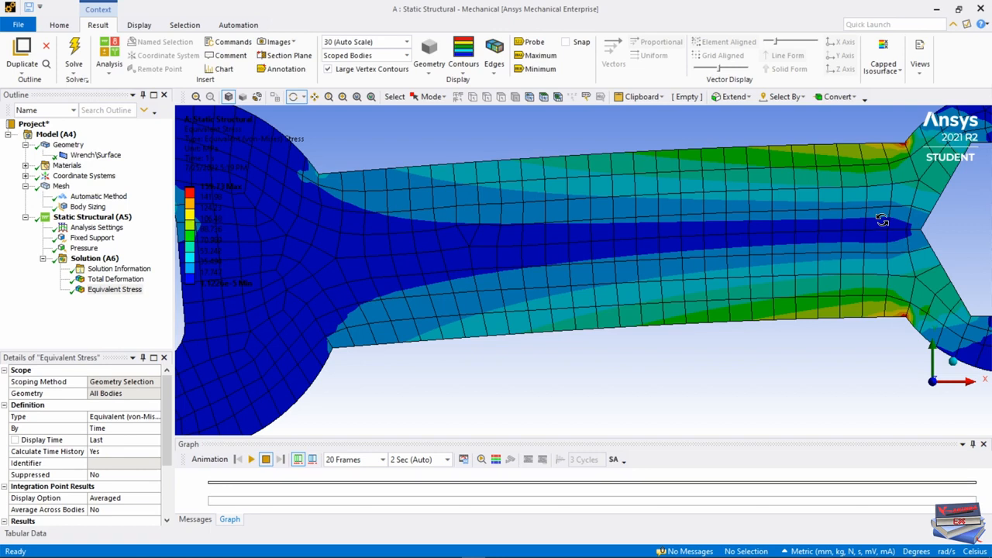
{"action": "left_click_drag", "start_coordinate": [880, 219], "coordinate": [883, 218]}
{"action": "middle_click_drag", "start_coordinate": [883, 218], "coordinate": [602, 263], "text": "ctrl"}
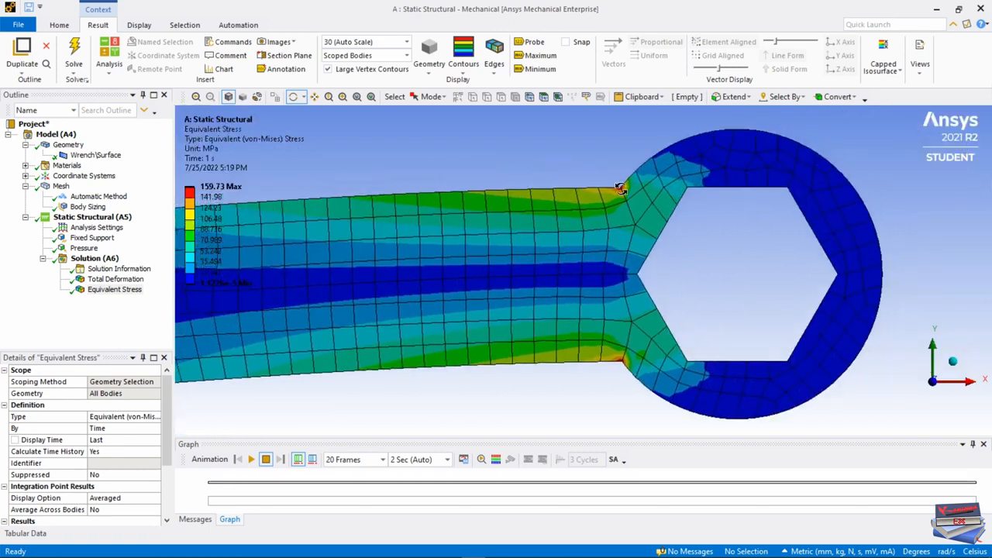
{"action": "right_click", "coordinate": [748, 268]}
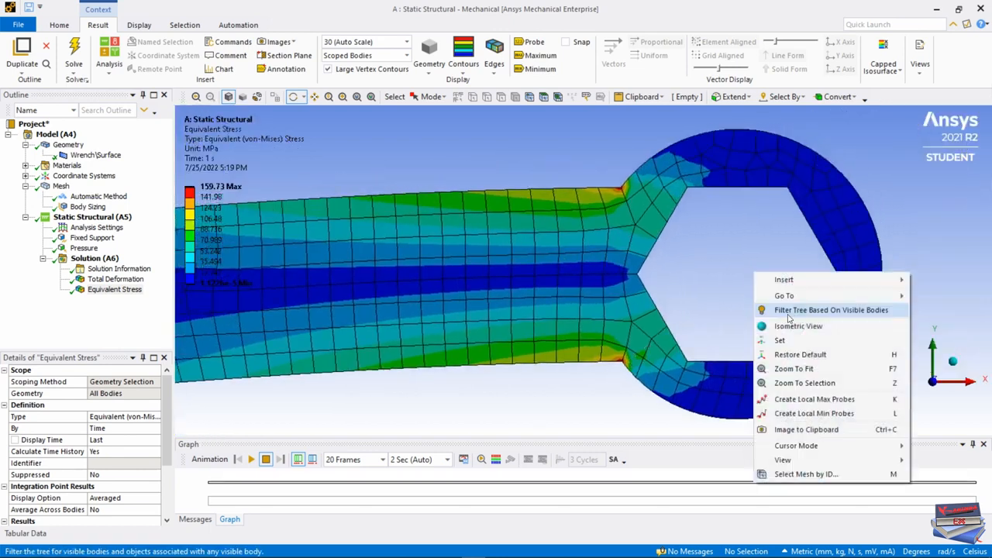
{"action": "left_click", "coordinate": [772, 329]}
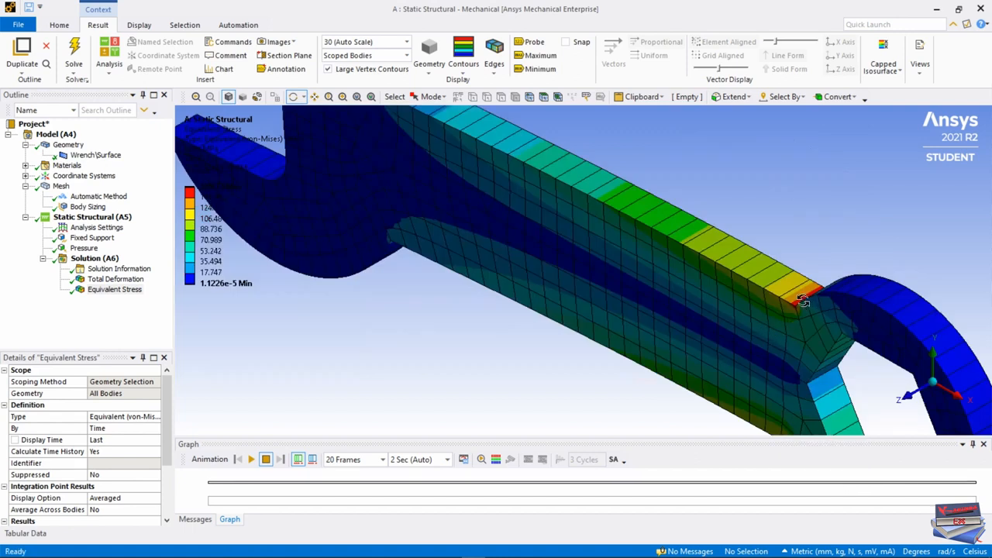
{"action": "mouse_move", "coordinate": [806, 300]}
{"action": "left_mouse_down"}
{"action": "mouse_move", "coordinate": [812, 334]}
{"action": "mouse_move", "coordinate": [847, 347]}
{"action": "mouse_move", "coordinate": [696, 243]}
{"action": "mouse_move", "coordinate": [712, 330]}
{"action": "mouse_move", "coordinate": [714, 258]}
{"action": "mouse_move", "coordinate": [713, 276]}
{"action": "mouse_move", "coordinate": [689, 287]}
{"action": "mouse_move", "coordinate": [701, 258]}
{"action": "mouse_move", "coordinate": [676, 298]}
{"action": "mouse_move", "coordinate": [715, 272]}
{"action": "mouse_move", "coordinate": [718, 195]}
{"action": "mouse_move", "coordinate": [731, 424]}
{"action": "mouse_move", "coordinate": [761, 301]}
{"action": "mouse_move", "coordinate": [806, 305]}
{"action": "left_mouse_up"}
{"action": "right_click", "coordinate": [671, 242]}
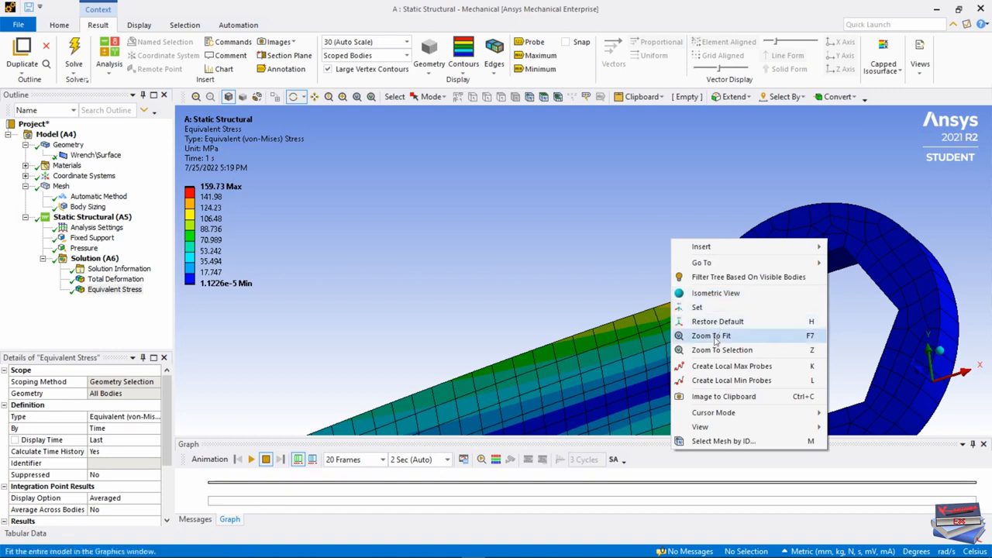
{"action": "mouse_move", "coordinate": [781, 429]}
{"action": "left_click", "coordinate": [844, 428]}
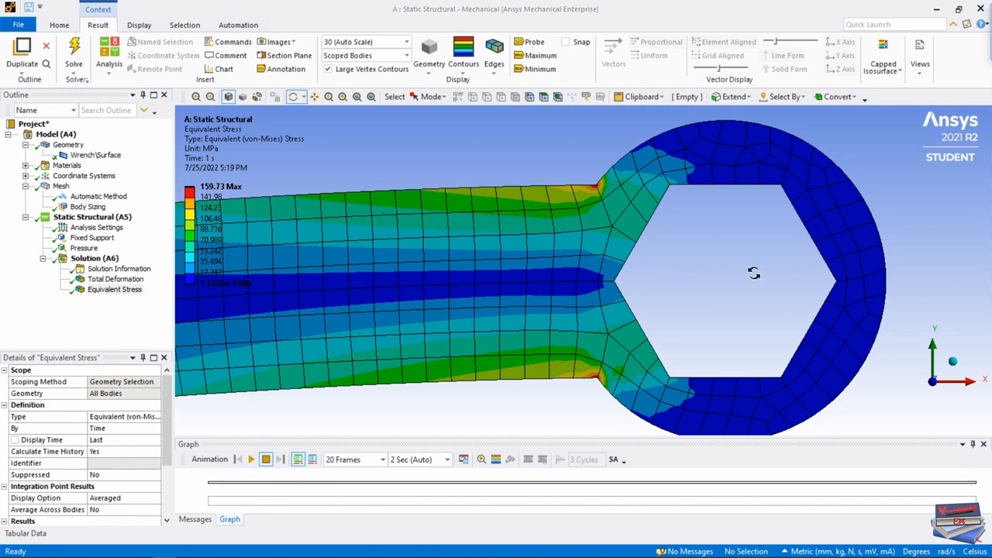
{"action": "left_click", "coordinate": [357, 97]}
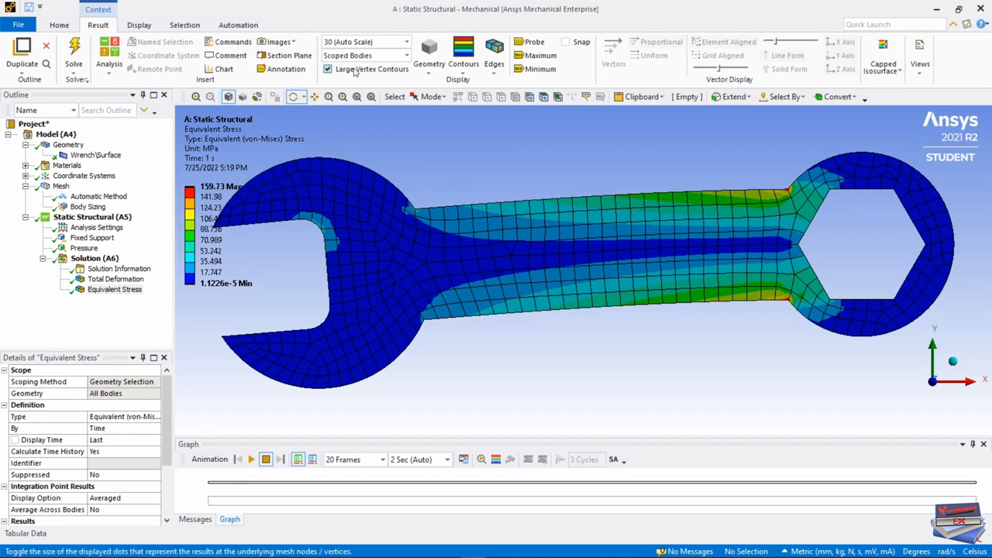
View the equivalent stress result at 1.0 (True Scale) deformation, then restore the 30 (Auto Scale) setting.
{"action": "left_click", "coordinate": [407, 42]}
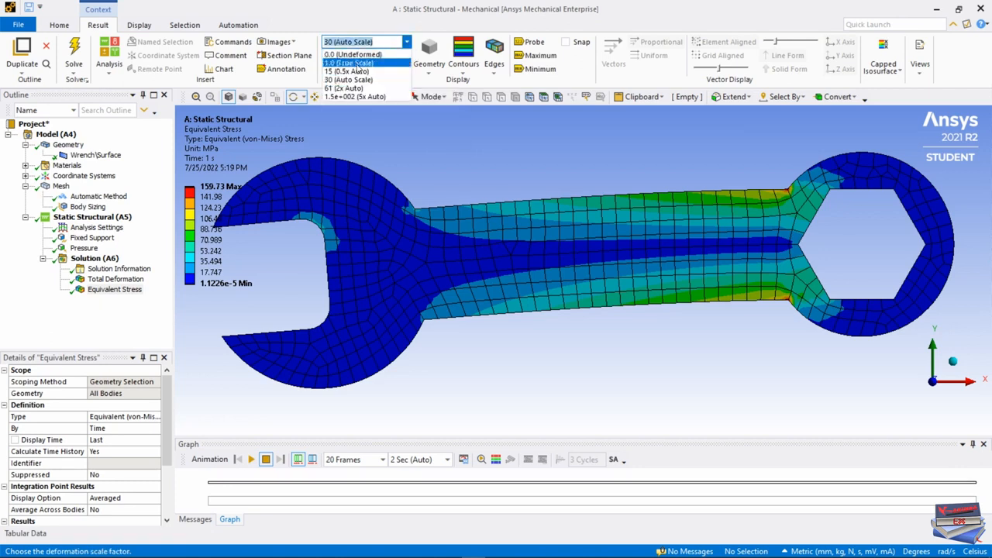
{"action": "left_click", "coordinate": [394, 53]}
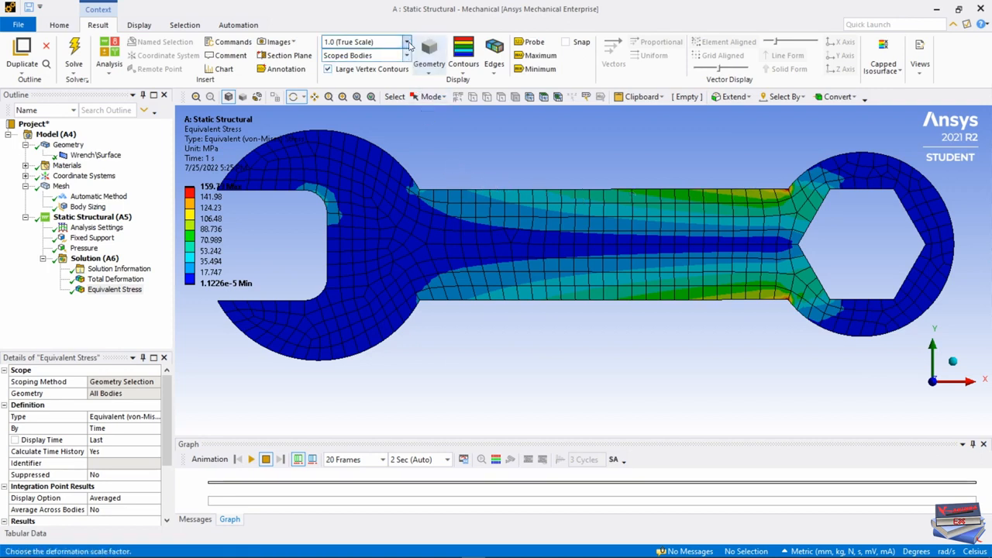
{"action": "left_click", "coordinate": [364, 42]}
{"action": "left_click", "coordinate": [371, 79]}
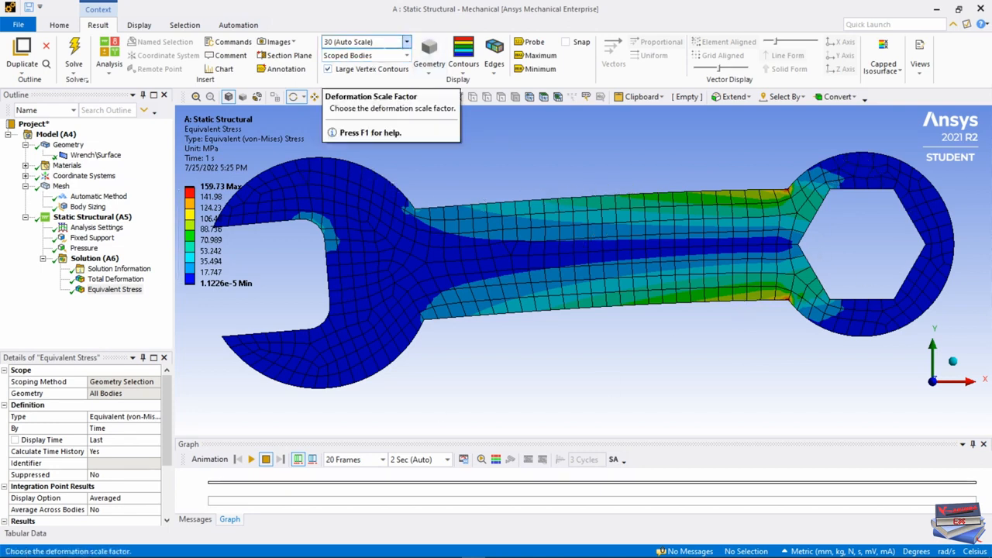
Display the Total Deformation result and set its deformation scale to 1.0 (True Scale).
{"action": "left_click", "coordinate": [115, 281]}
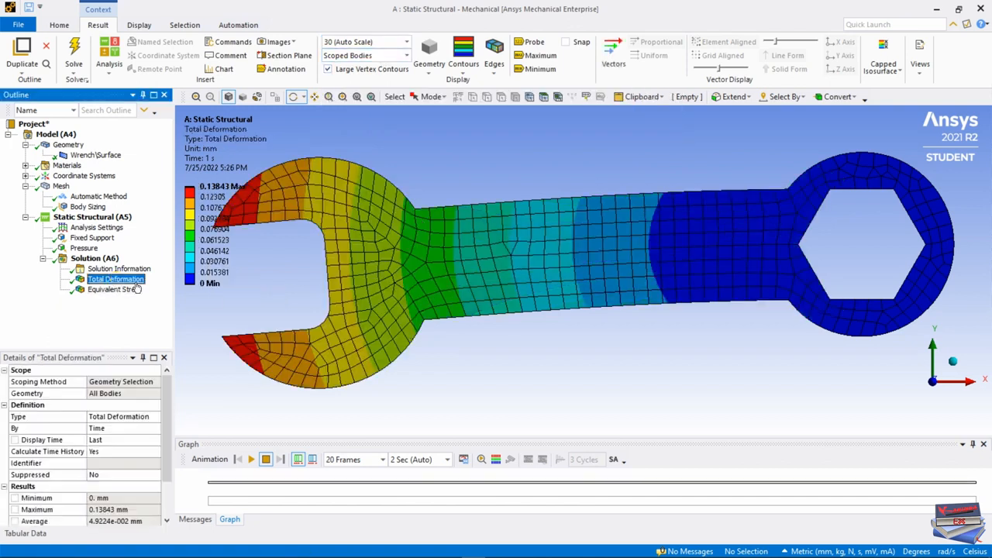
{"action": "scroll", "coordinate": [625, 309], "scroll_direction": "down", "scroll_amount": 1}
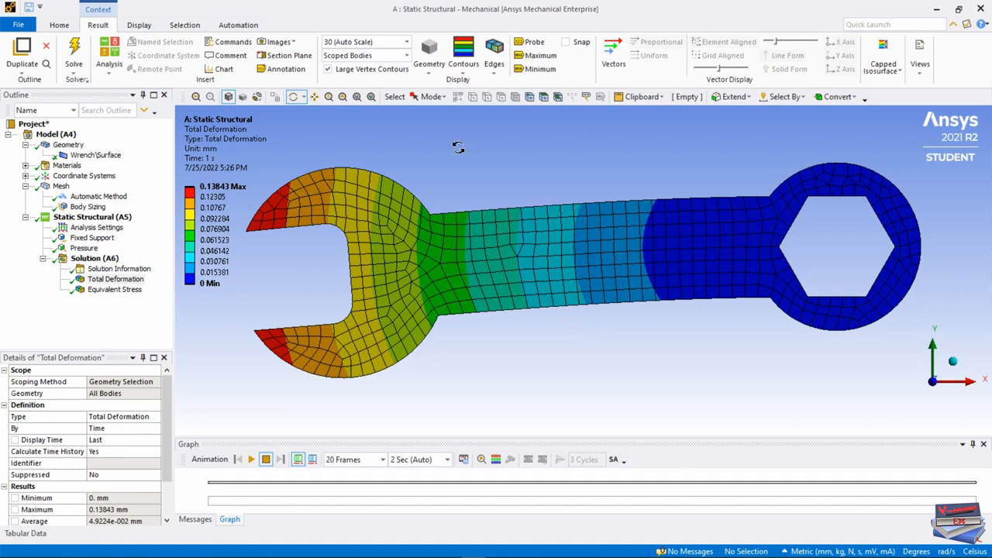
{"action": "left_click", "coordinate": [406, 42]}
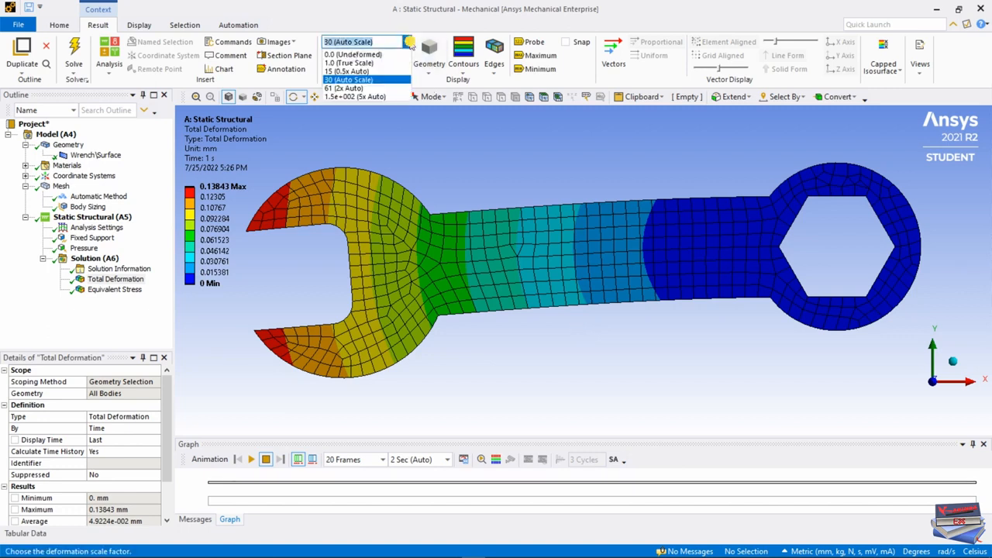
{"action": "left_click", "coordinate": [359, 63]}
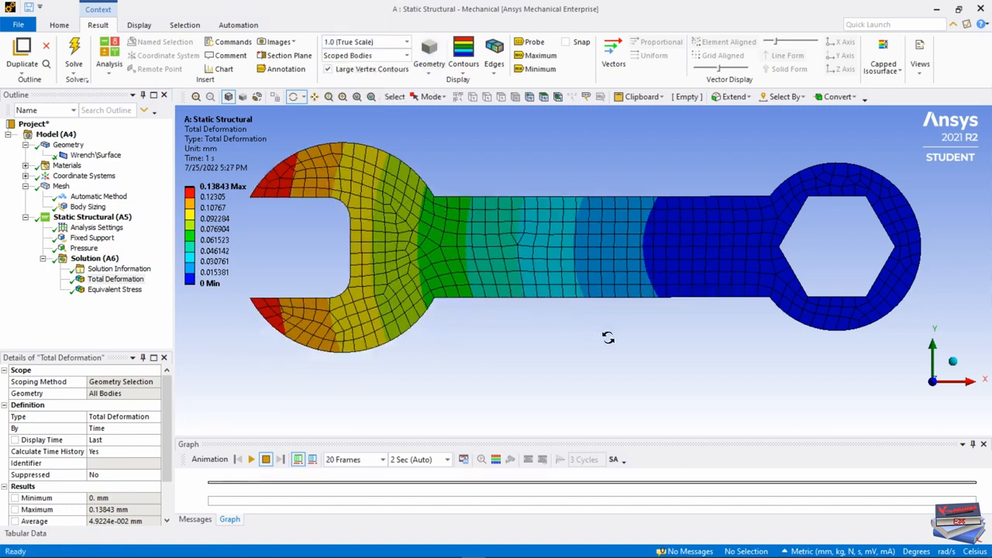